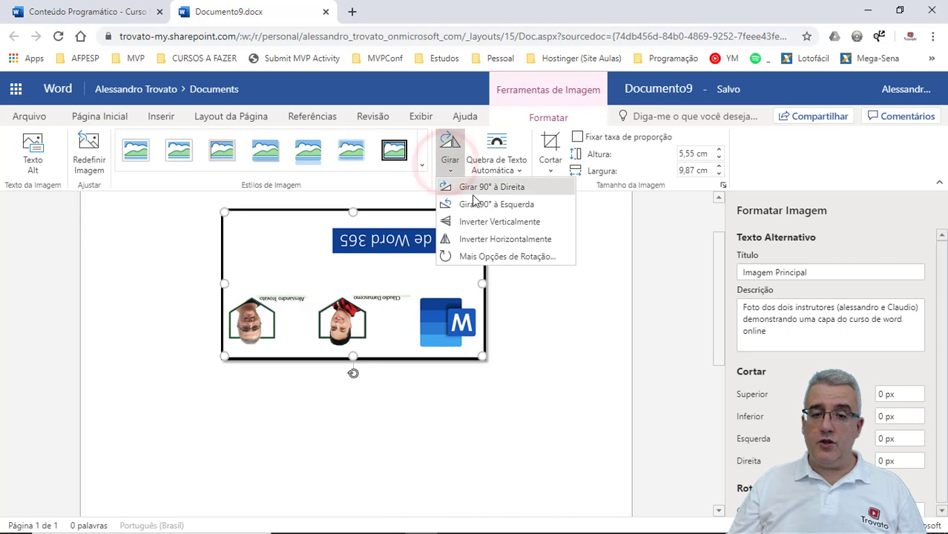
# Step: Rotate the upside-down picture 90° to the right twice to turn it upright
pyautogui.click(471, 187)
pyautogui.click(450, 148)
pyautogui.click(464, 185)
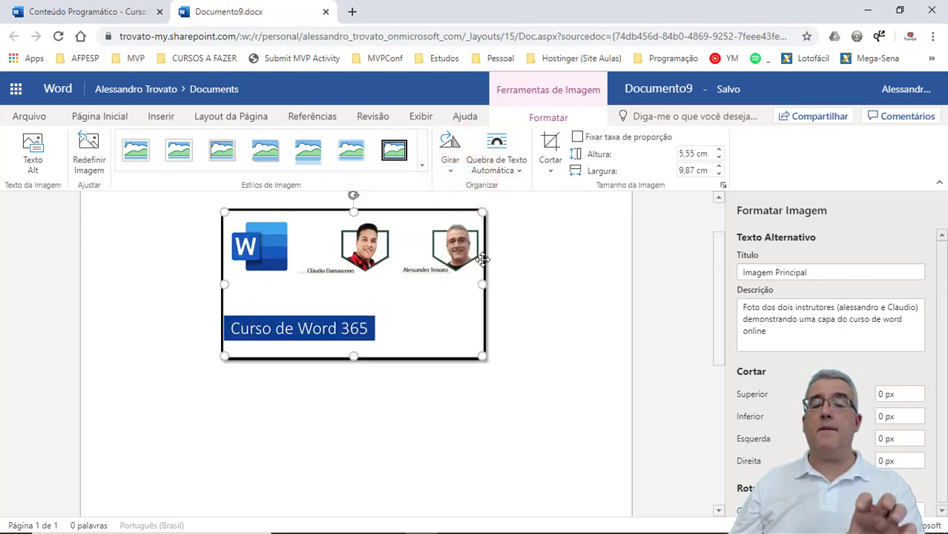
# Step: Flip the picture vertically and undo the flip
pyautogui.click(450, 152)
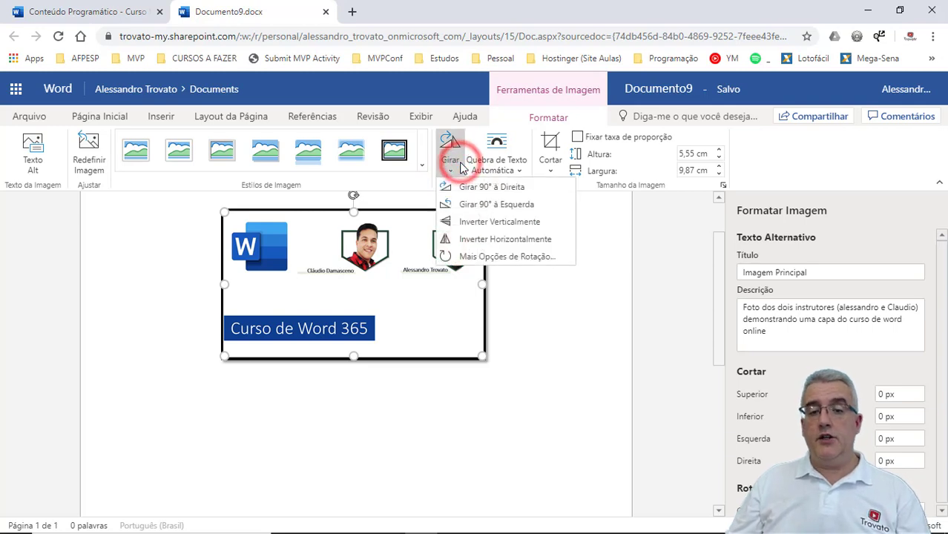
pyautogui.click(519, 229)
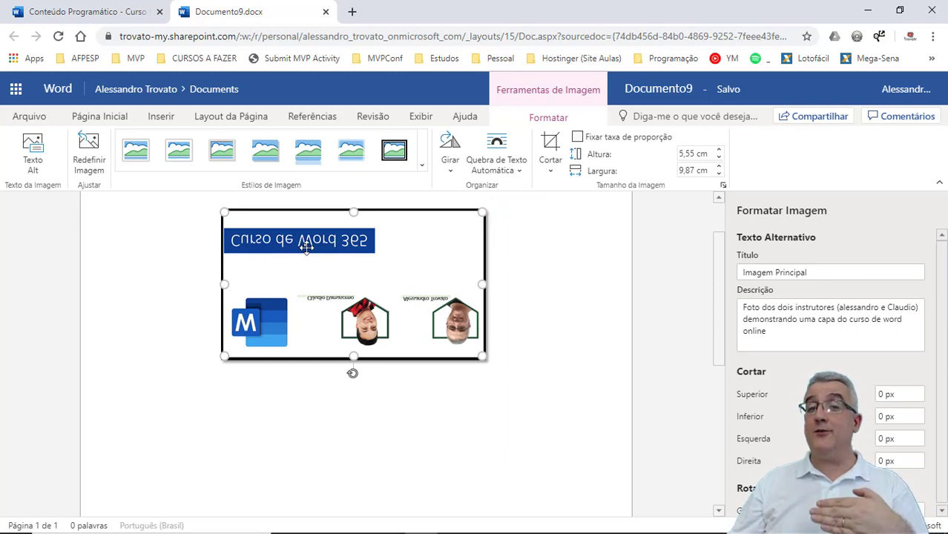
pyautogui.click(92, 119)
pyautogui.click(19, 142)
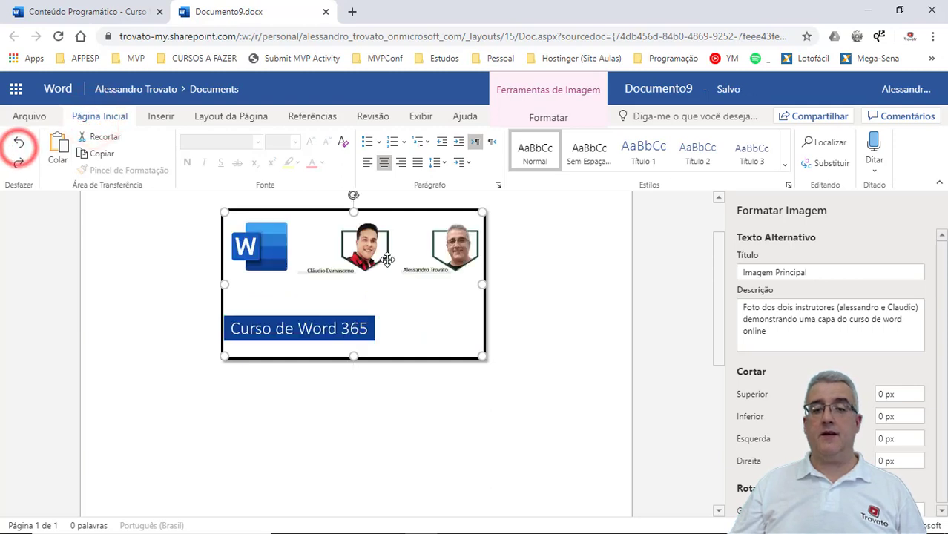
# Step: Flip the picture horizontally
pyautogui.click(579, 117)
pyautogui.click(450, 146)
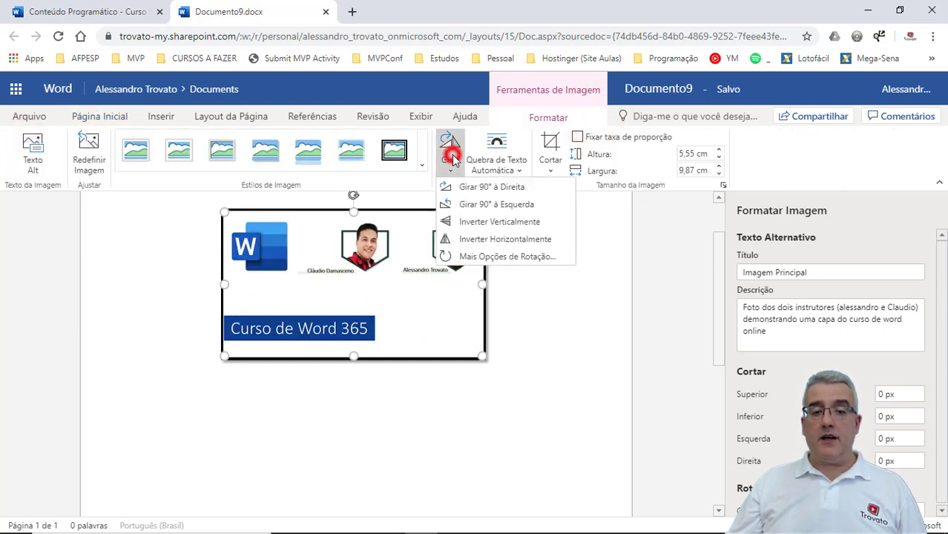
pyautogui.click(490, 240)
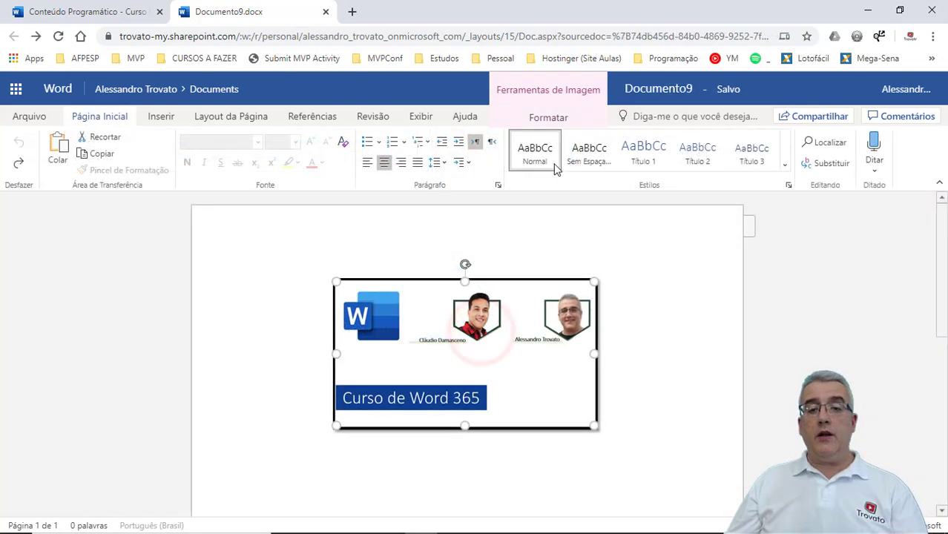
pyautogui.click(548, 118)
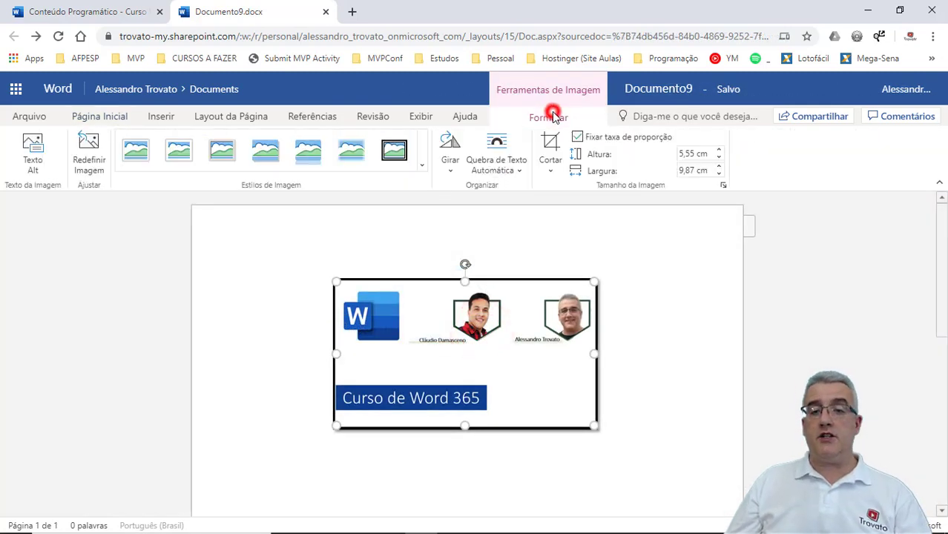
pyautogui.click(508, 150)
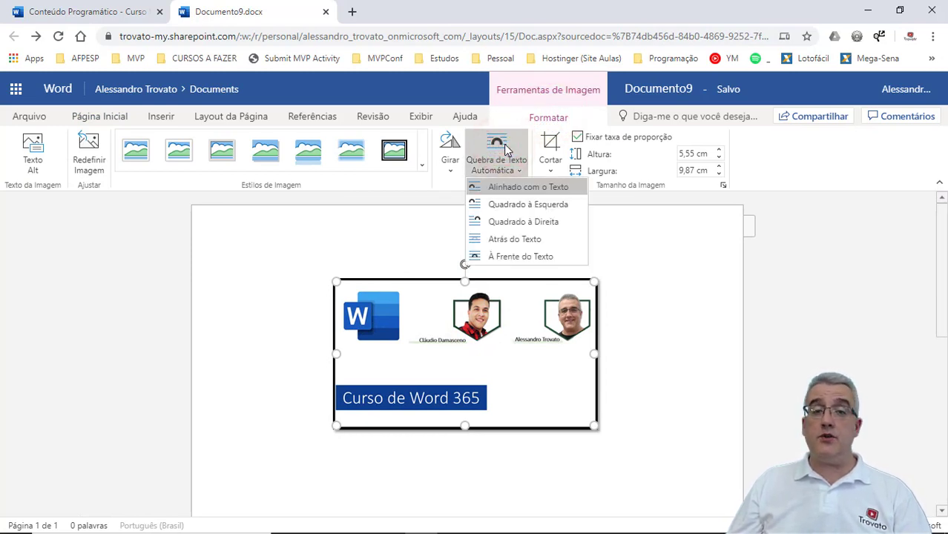
pyautogui.click(499, 305)
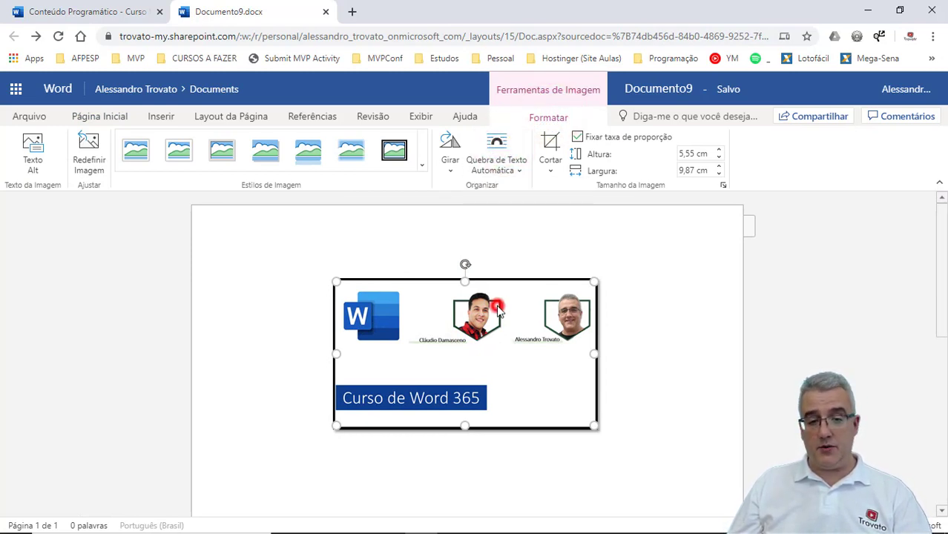
# Step: Add an empty line above the picture and generate sample paragraphs there with =rand(10,10)
pyautogui.press('Left')
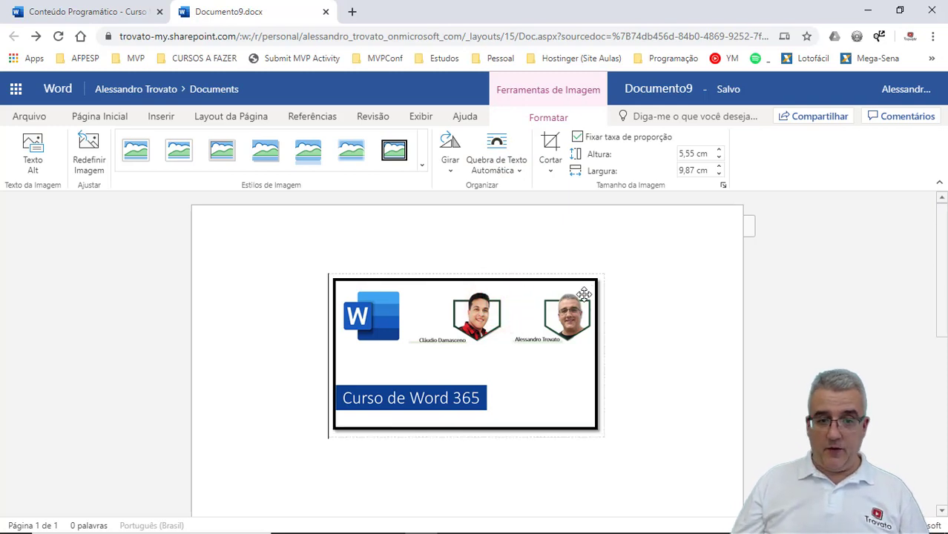
pyautogui.press('Return')
pyautogui.press('Up')
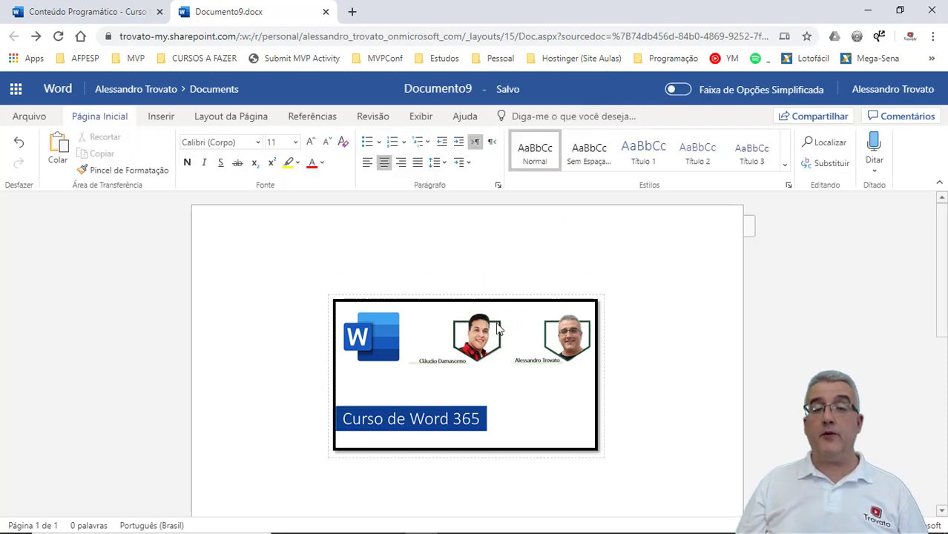
pyautogui.write('=rand(10,10')
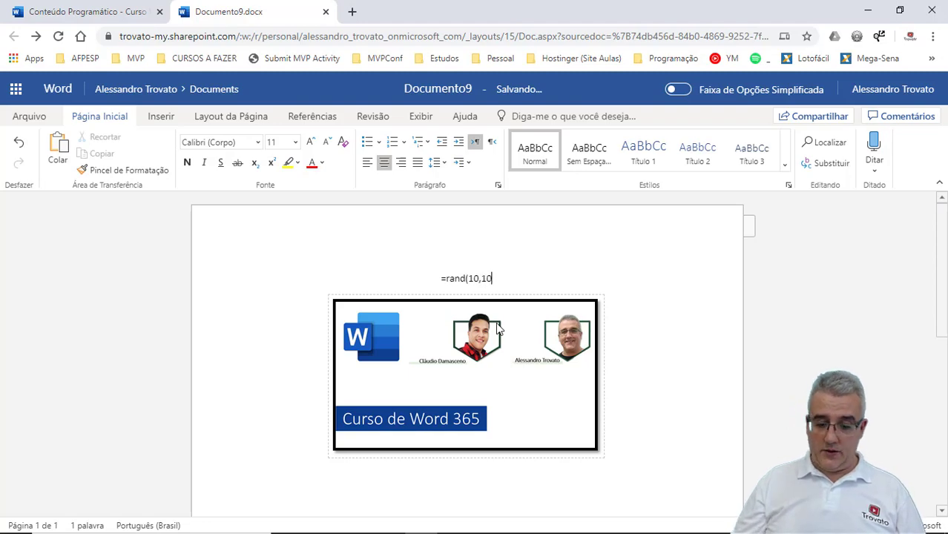
pyautogui.write(')')
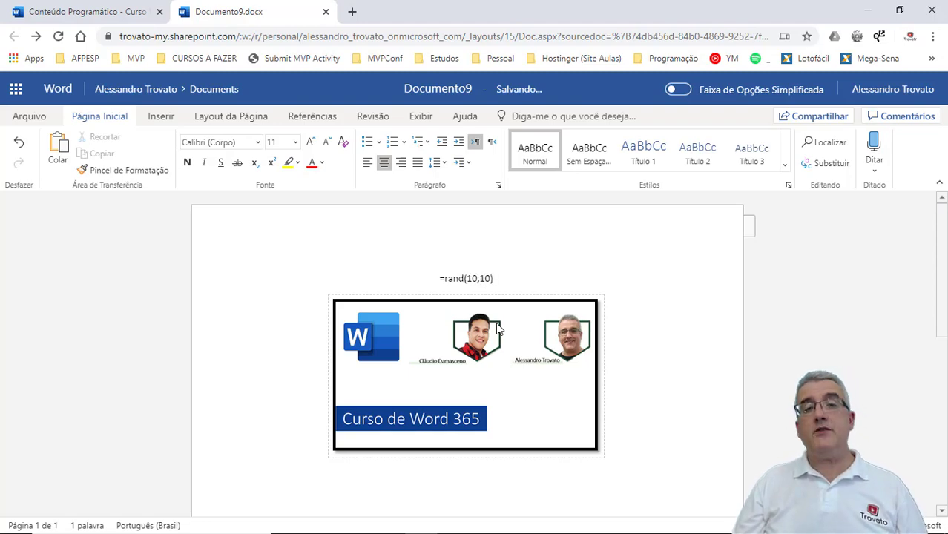
pyautogui.press('Return')
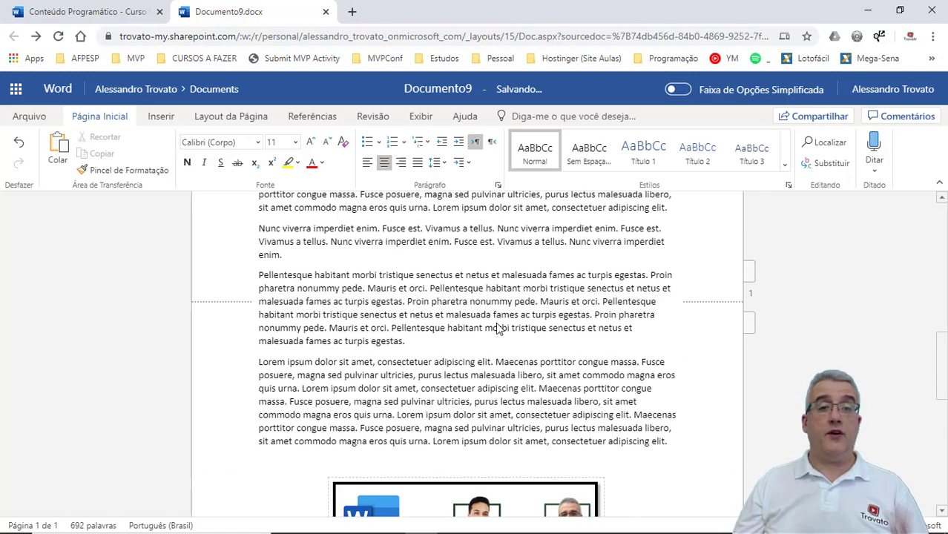
# Step: Set the text wrapping of the picture below the sample paragraphs to À Frente do Texto
pyautogui.scroll(-3, 504, 328)
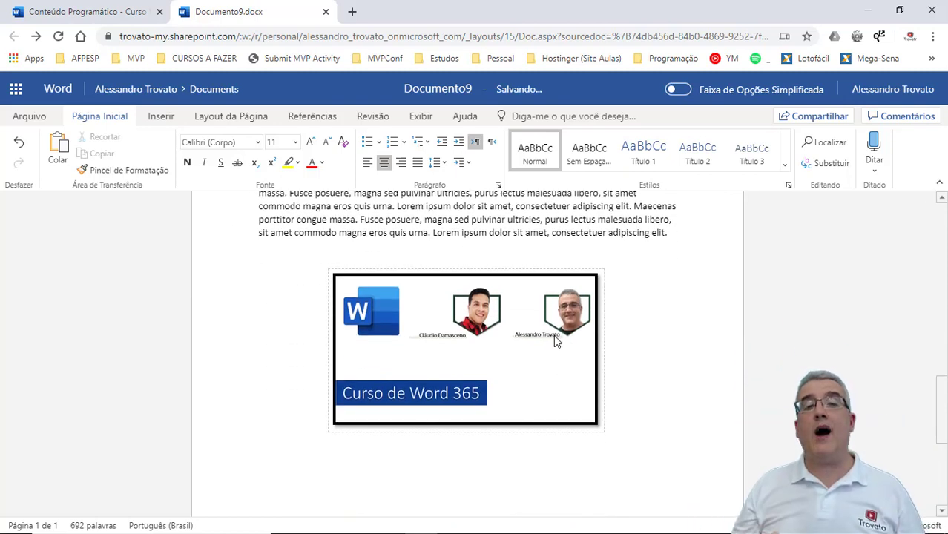
pyautogui.click(457, 362)
pyautogui.moveTo(460, 238)
pyautogui.mouseDown()
pyautogui.moveTo(469, 262)
pyautogui.moveTo(459, 329)
pyautogui.mouseUp()
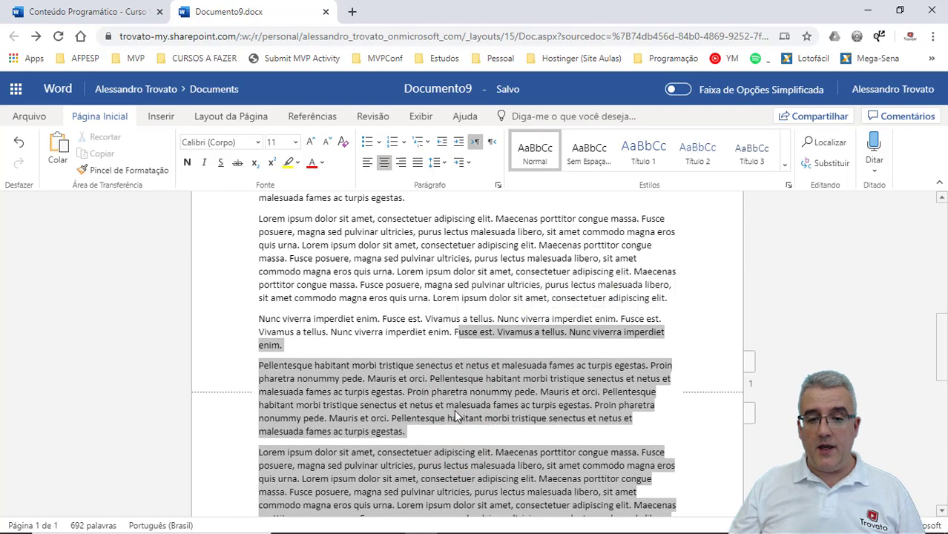
pyautogui.scroll(-7, 454, 410)
pyautogui.click(475, 210)
pyautogui.scroll(3, 491, 290)
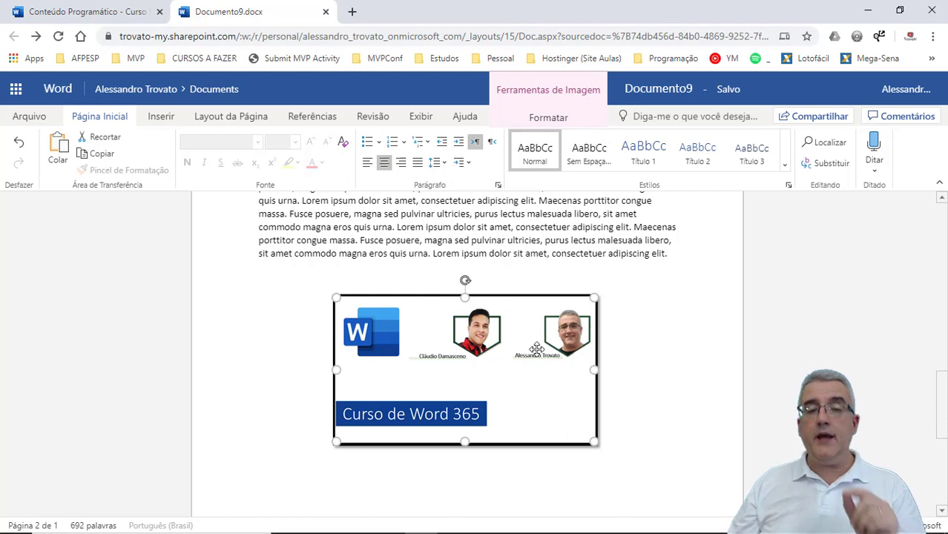
pyautogui.click(558, 121)
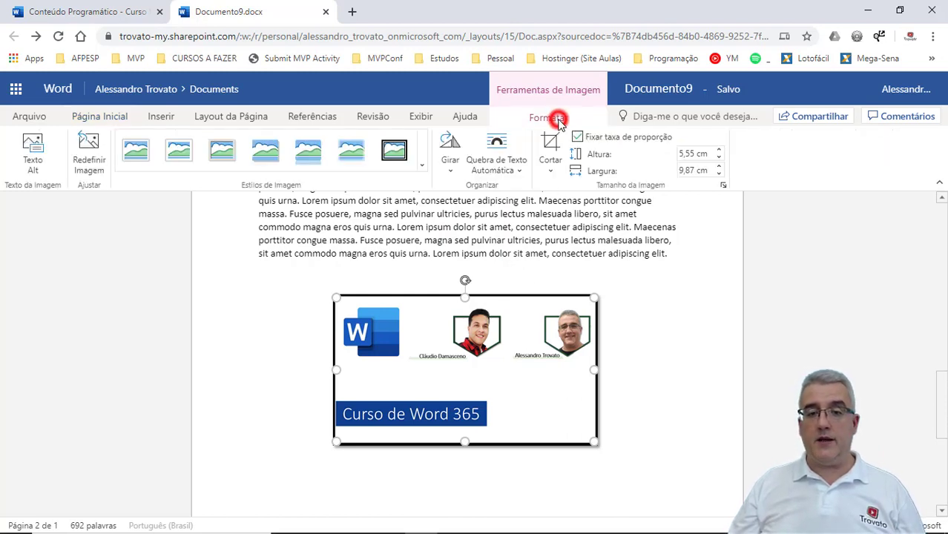
pyautogui.click(497, 169)
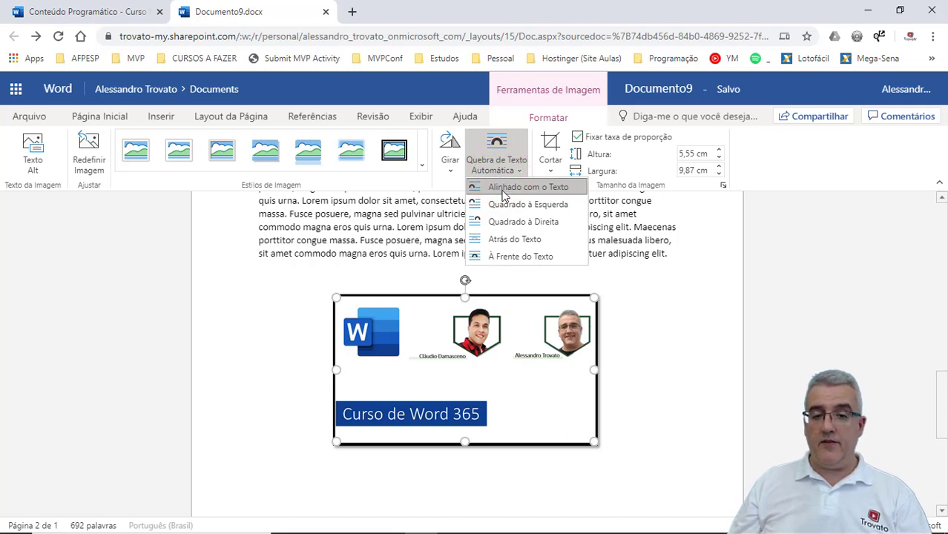
pyautogui.click(518, 258)
# Step: Move the picture up into the last Lorem ipsum paragraph, within the word "ultricies"
pyautogui.moveTo(438, 330); pyautogui.dragTo(467, 270)
pyautogui.moveTo(457, 373); pyautogui.dragTo(471, 331)
pyautogui.click(385, 408)
pyautogui.moveTo(450, 279); pyautogui.dragTo(452, 256)
pyautogui.scroll(2, 548, 367)
pyautogui.scroll(-1, 564, 341)
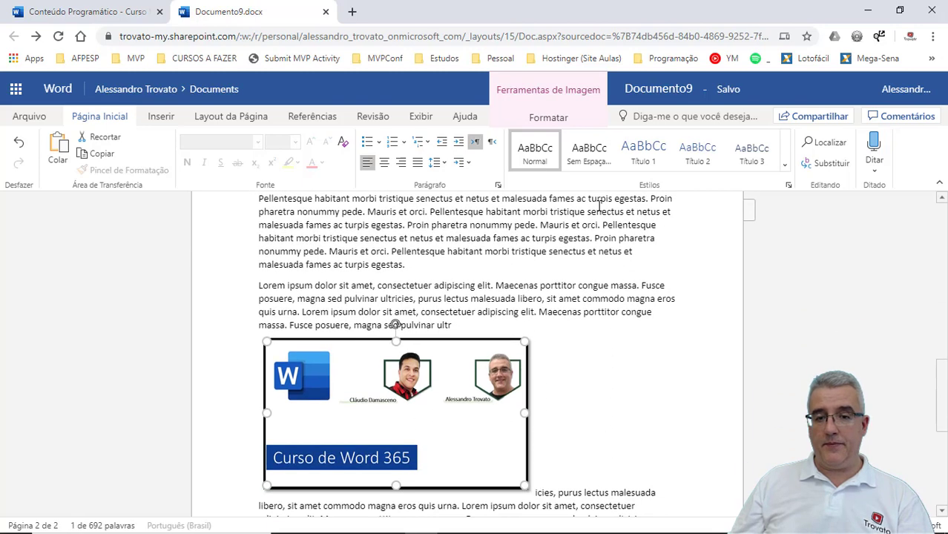
# Step: Wrap the picture À Frente do Texto again and move it to just after "Maecenas" in the last paragraph's opening sentences
pyautogui.click(548, 117)
pyautogui.click(497, 156)
pyautogui.click(522, 256)
pyautogui.moveTo(482, 312); pyautogui.dragTo(537, 285)
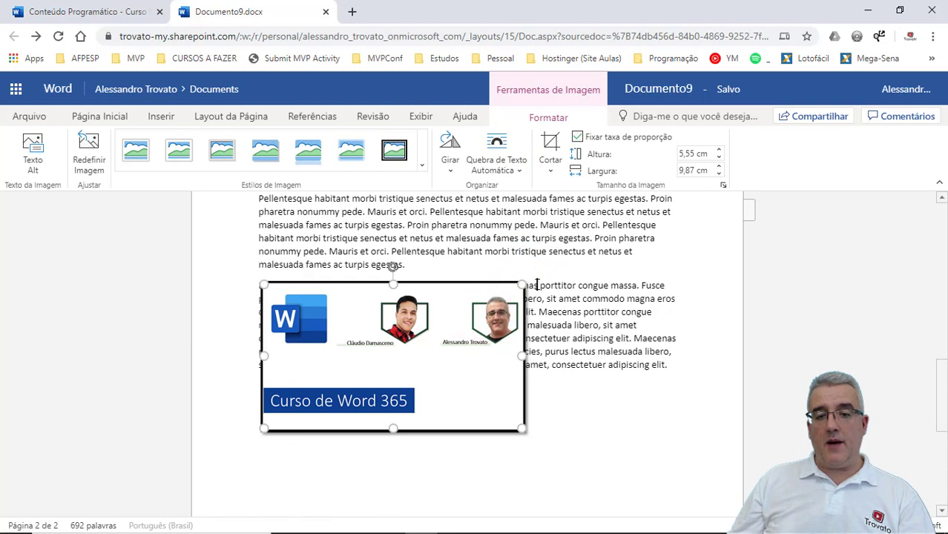
pyautogui.click(445, 313)
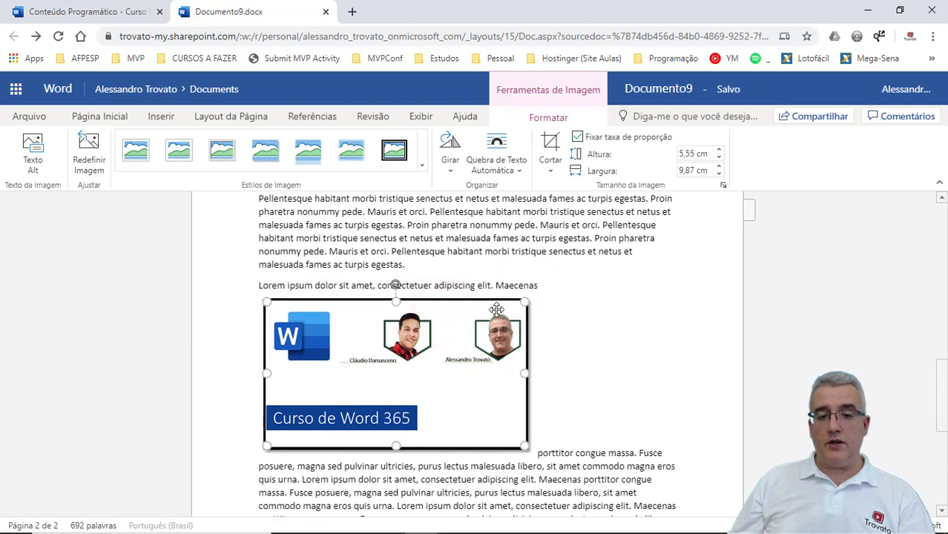
# Step: Reapply À Frente do Texto to the picture and reposition it before the final "s" of "Maecenas" in the last paragraph
pyautogui.click(516, 171)
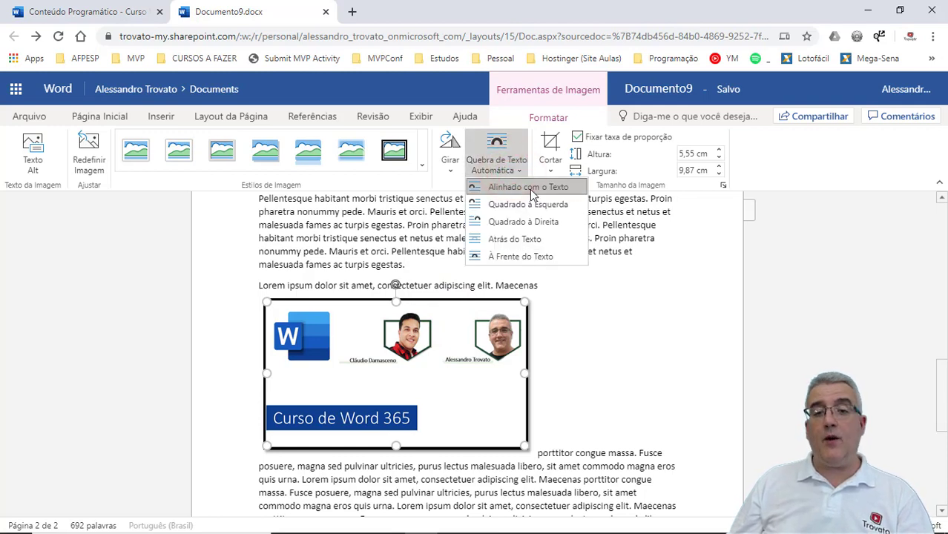
pyautogui.click(534, 259)
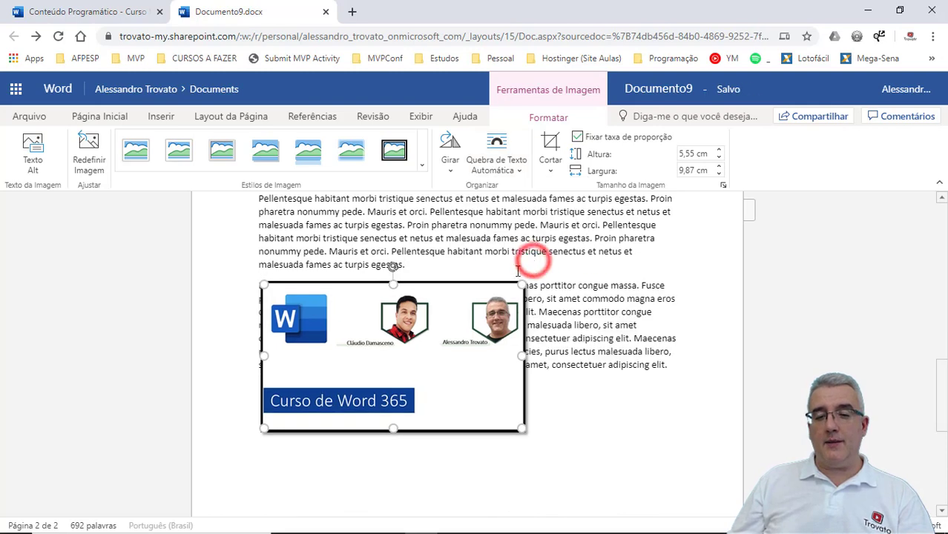
pyautogui.click(485, 325)
pyautogui.click(517, 278)
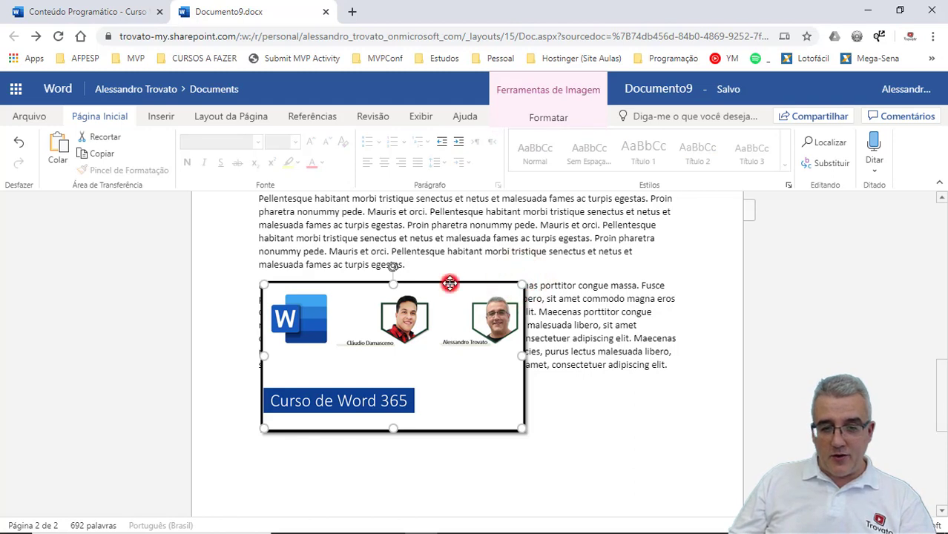
pyautogui.moveTo(490, 291); pyautogui.dragTo(534, 285)
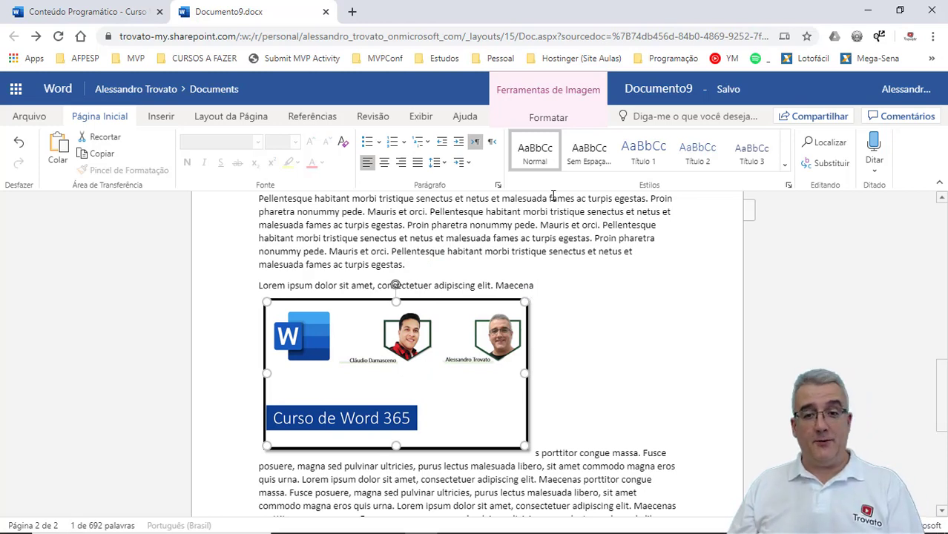
# Step: Set the picture's text wrapping to Quadrado à Direita and justify the Lorem ipsum paragraph beside it
pyautogui.click(549, 113)
pyautogui.click(497, 156)
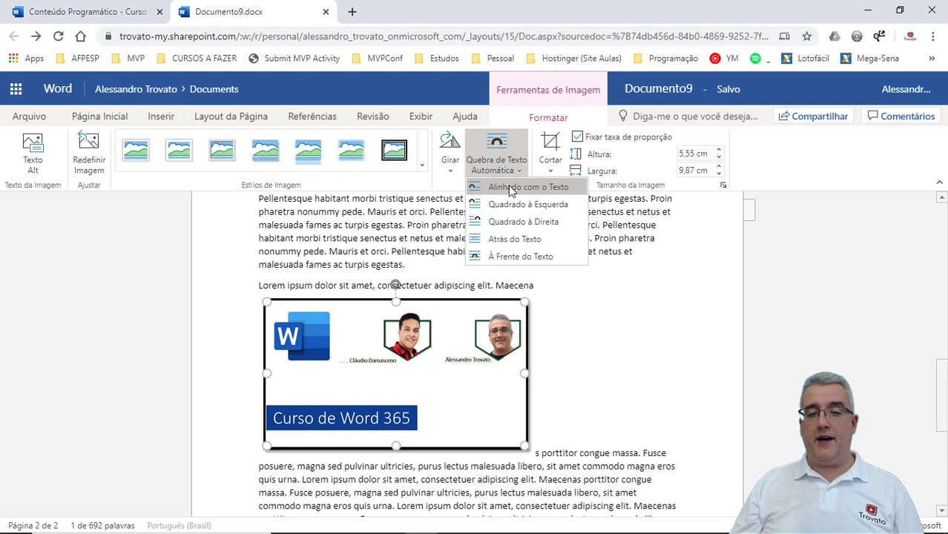
pyautogui.click(537, 224)
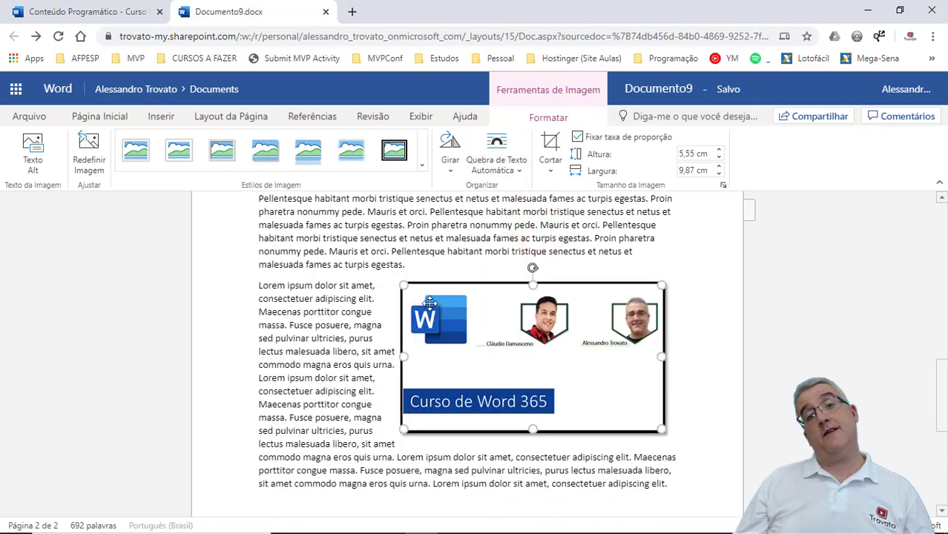
pyautogui.click(325, 284)
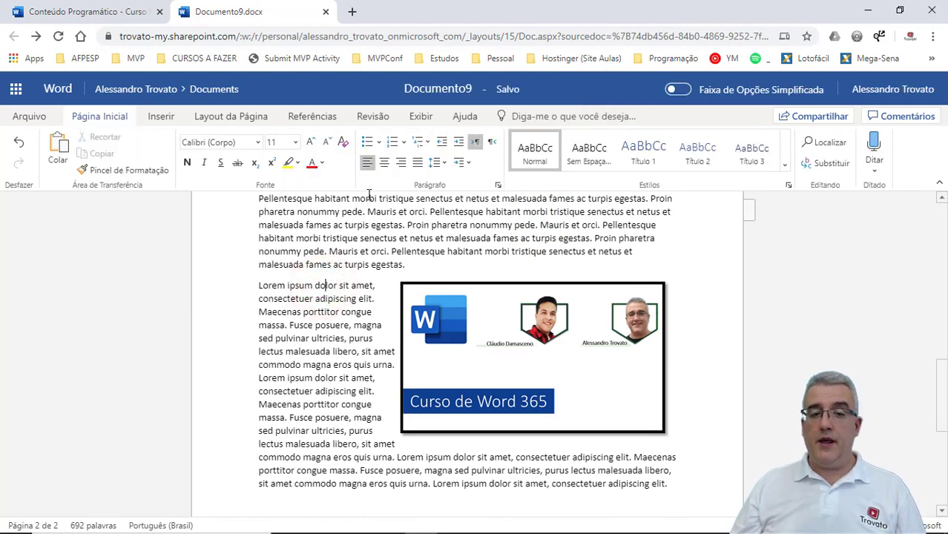
pyautogui.click(418, 162)
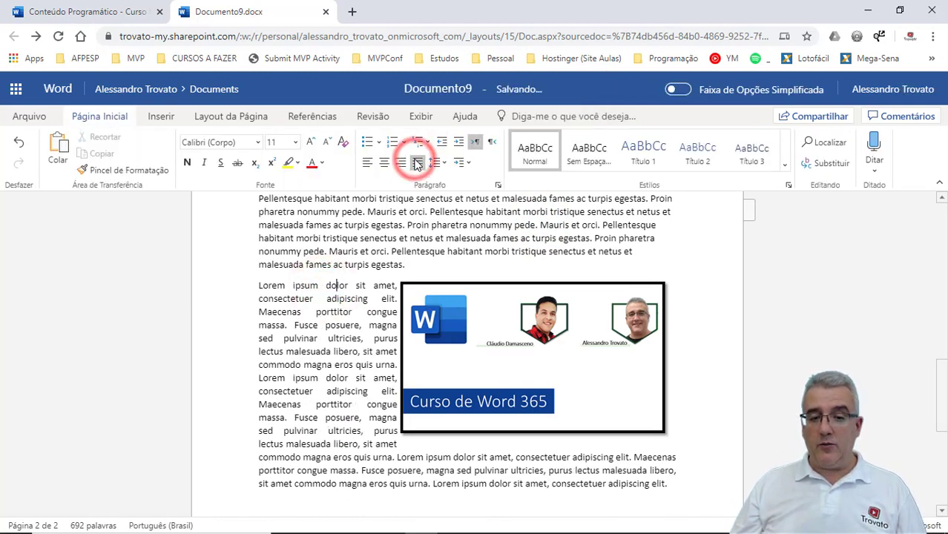
# Step: Shrink the picture proportionally to about 4.01 cm high by 7.12 cm wide
pyautogui.click(423, 311)
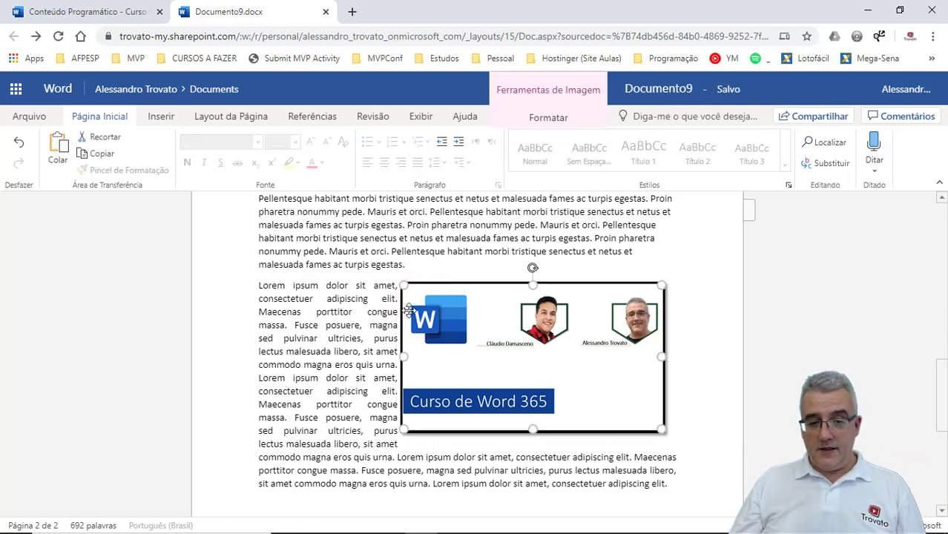
pyautogui.moveTo(404, 429); pyautogui.dragTo(469, 392)
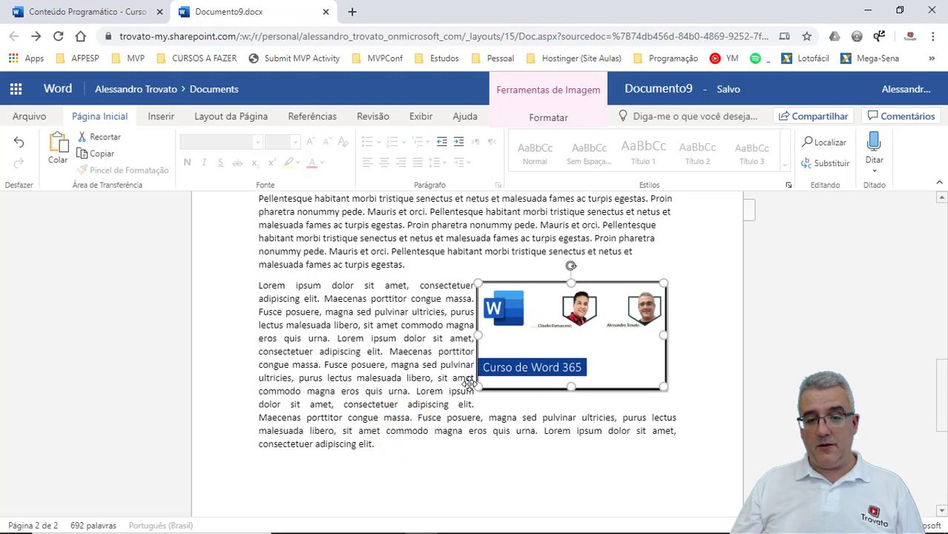
pyautogui.click(415, 341)
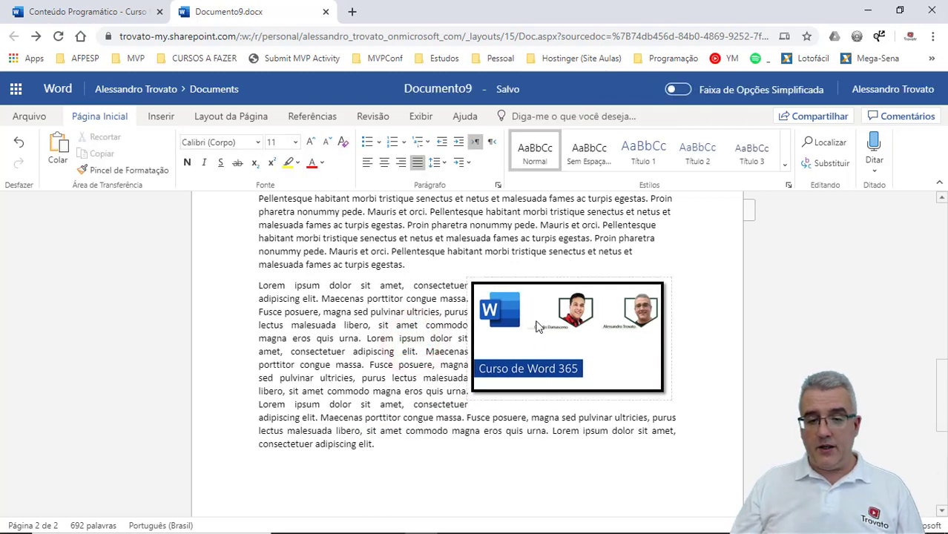
# Step: Move the picture up into the Pellentesque paragraph, before its last line, and open the picture formatting options
pyautogui.click(533, 293)
pyautogui.moveTo(529, 264); pyautogui.dragTo(538, 333)
pyautogui.scroll(2, 541, 356)
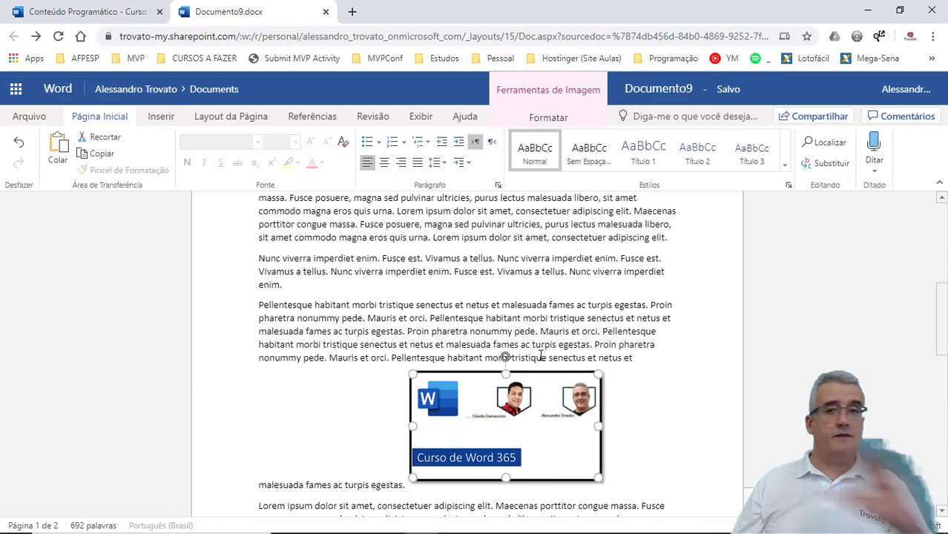
pyautogui.click(536, 113)
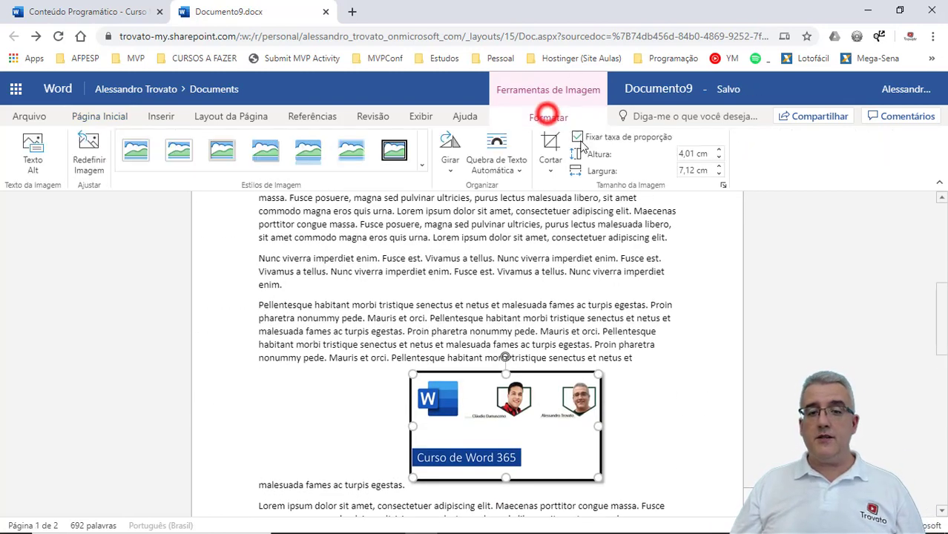
# Step: Rotate the picture in the Pellentesque paragraph counterclockwise to a steep diagonal angle
pyautogui.click(498, 152)
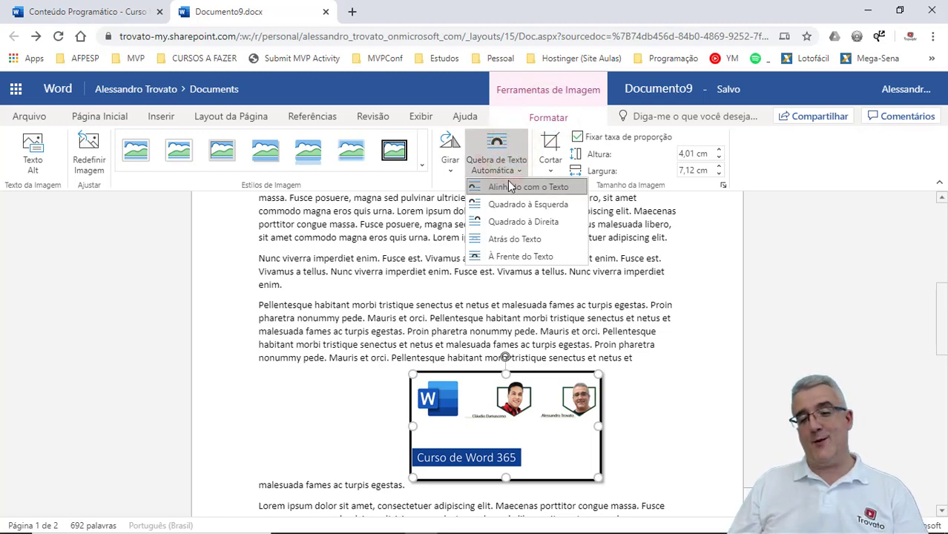
pyautogui.click(580, 272)
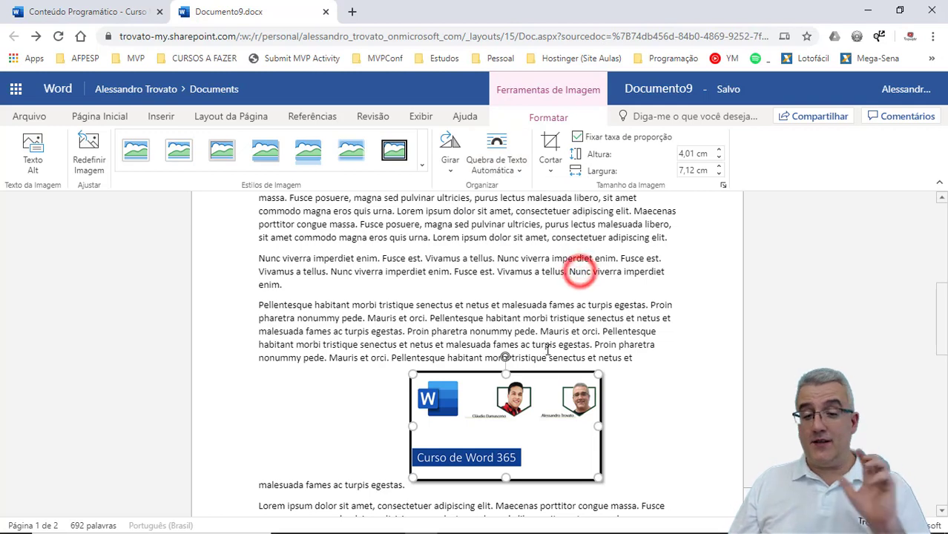
pyautogui.click(505, 386)
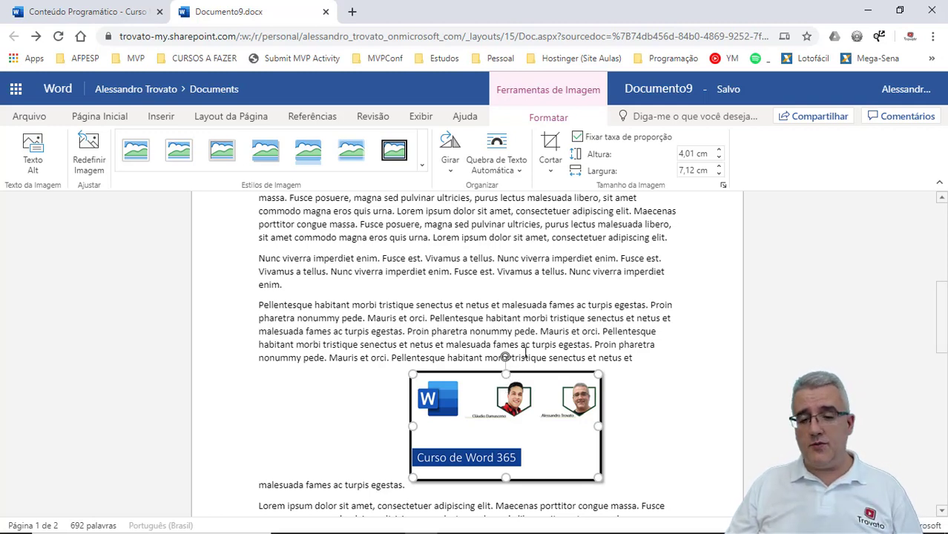
pyautogui.moveTo(505, 358); pyautogui.dragTo(434, 360)
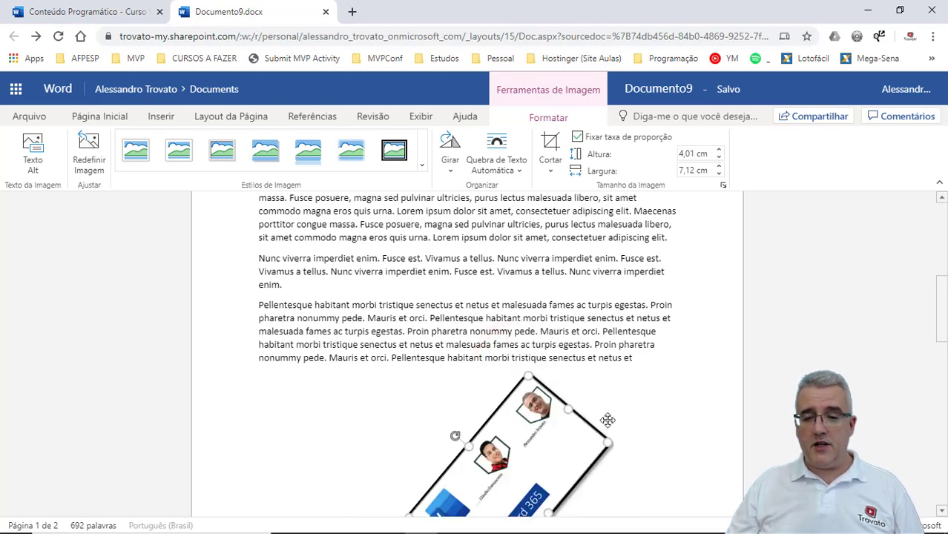
pyautogui.scroll(-2, 608, 421)
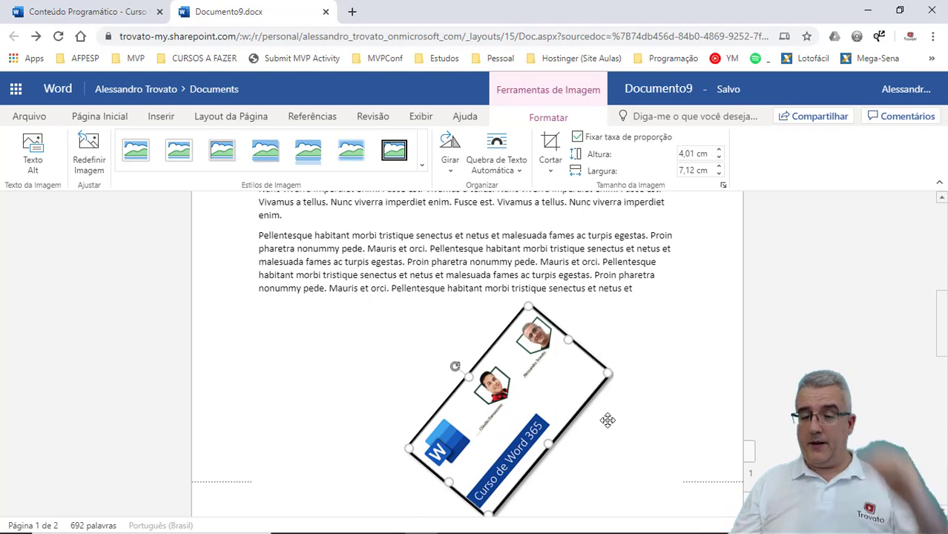
# Step: Set the rotated picture's text wrapping to Quadrado à Esquerda
pyautogui.click(566, 338)
pyautogui.click(493, 153)
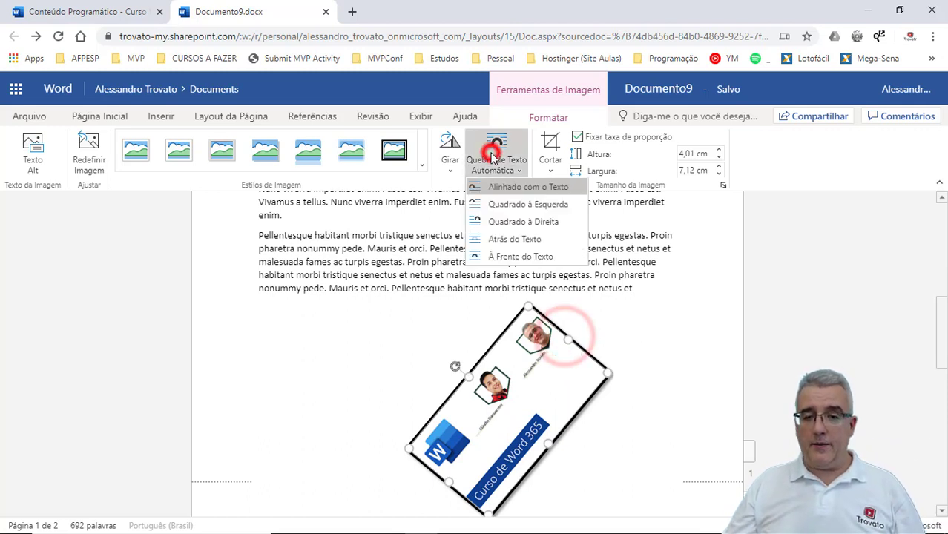
pyautogui.click(526, 207)
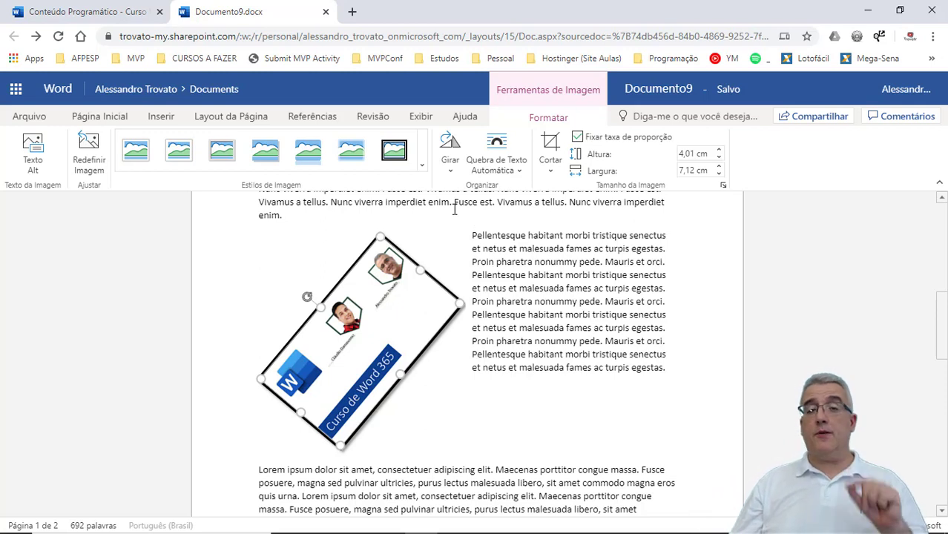
pyautogui.click(490, 152)
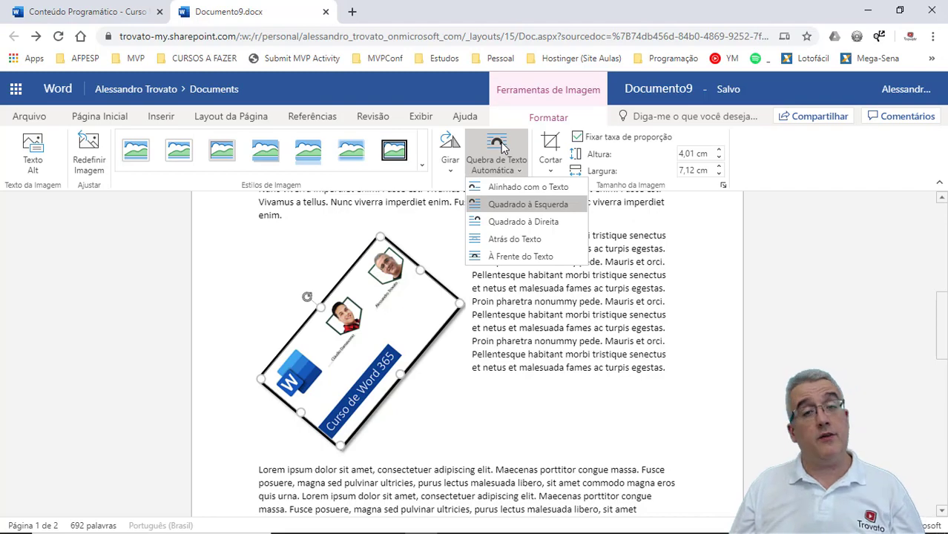
pyautogui.click(641, 279)
# Step: Delete the rotated picture and place the cursor at the very beginning of the first Lorem ipsum paragraph
pyautogui.click(362, 284)
pyautogui.press('Delete')
pyautogui.scroll(1, 408, 276)
pyautogui.click(254, 247)
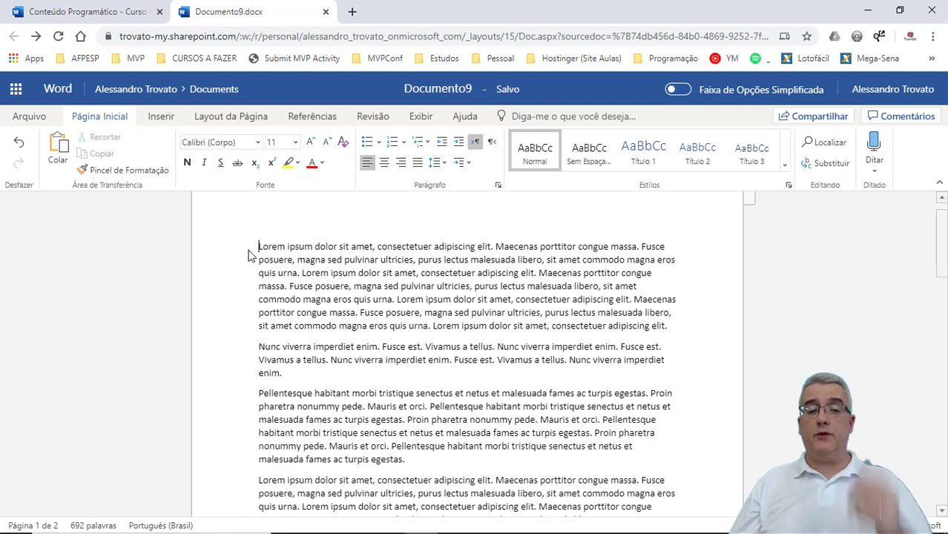
# Step: Insert the online image of the black sports car from the Bing category Carro at the start of the document
pyautogui.click(158, 117)
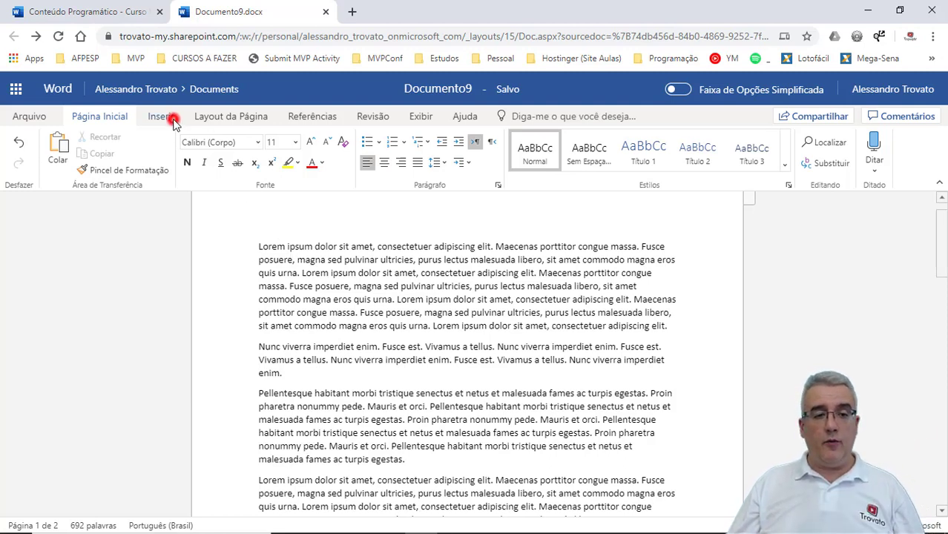
pyautogui.click(137, 147)
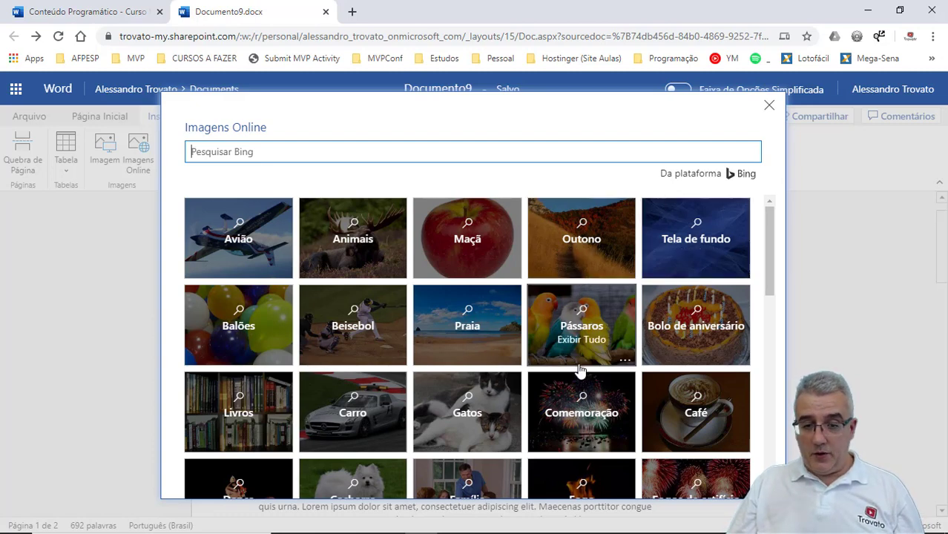
pyautogui.click(366, 401)
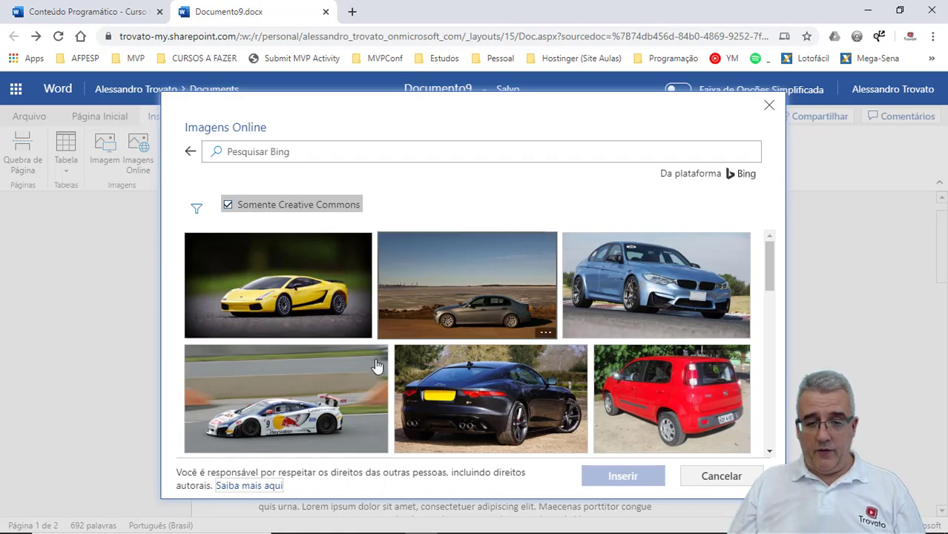
pyautogui.click(509, 394)
pyautogui.click(622, 477)
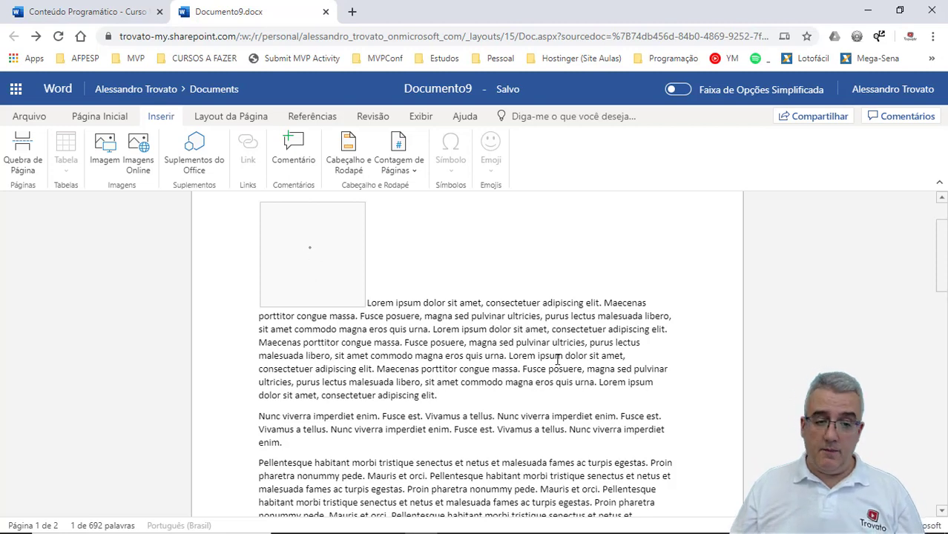
pyautogui.scroll(1, 504, 418)
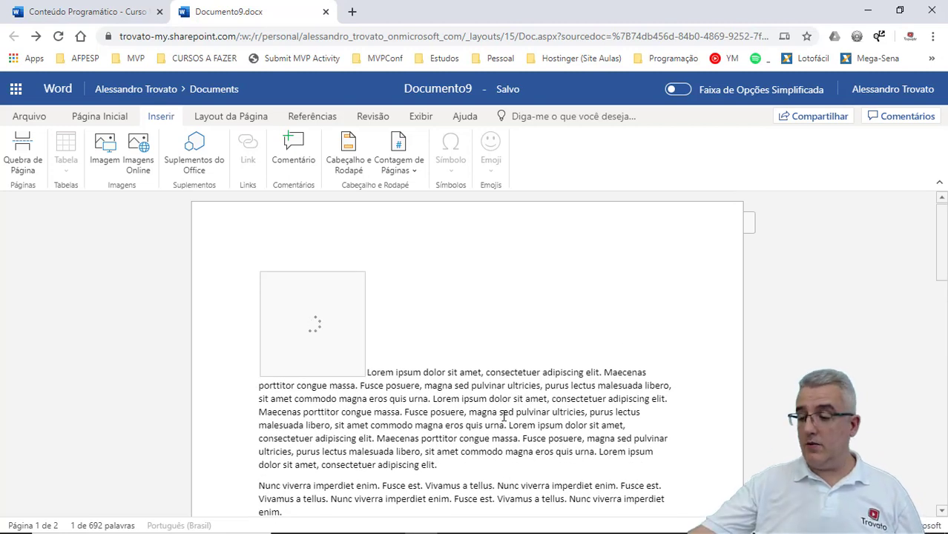
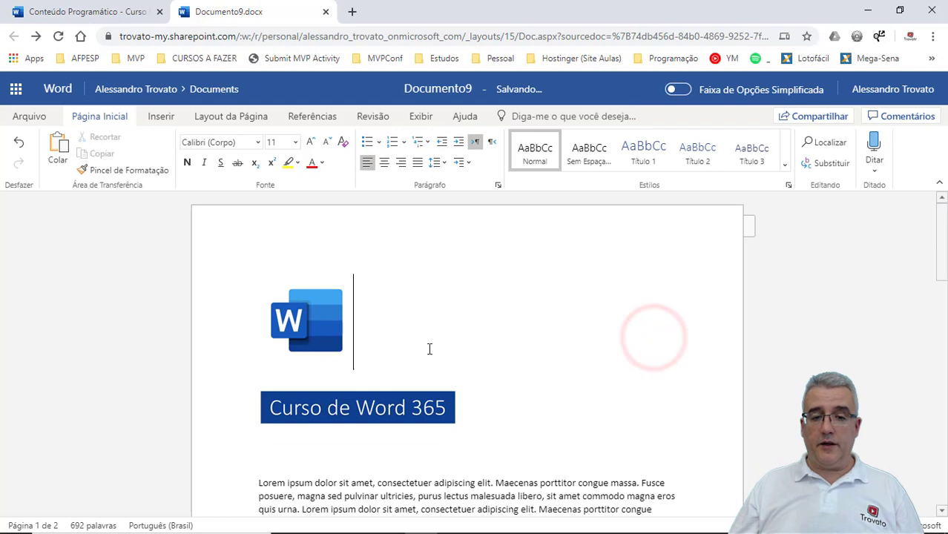
pyautogui.click(332, 364)
pyautogui.click(381, 375)
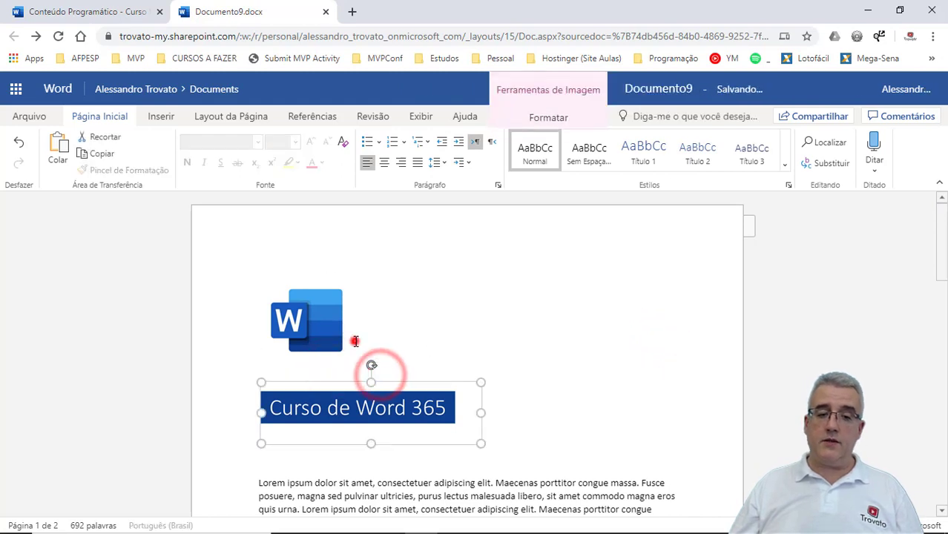
pyautogui.click(358, 336)
pyautogui.click(412, 364)
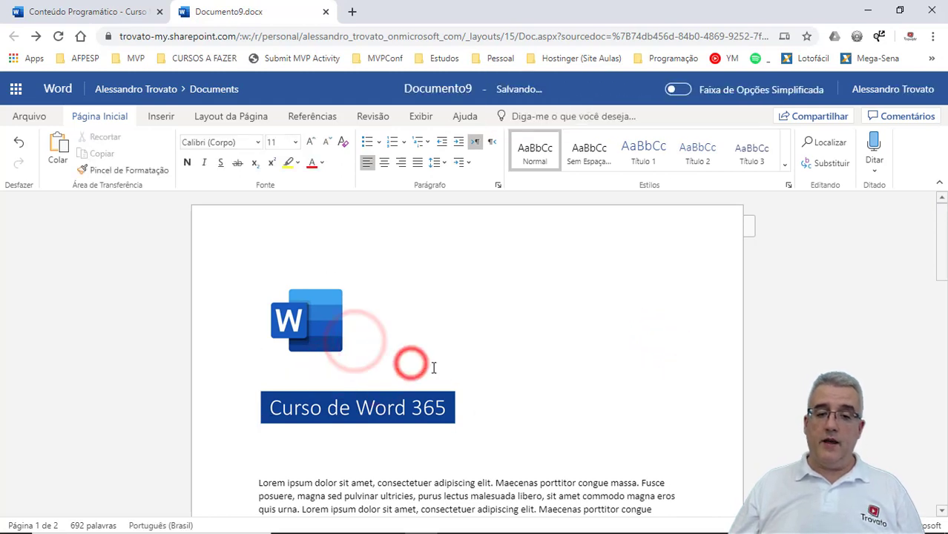
pyautogui.click(529, 376)
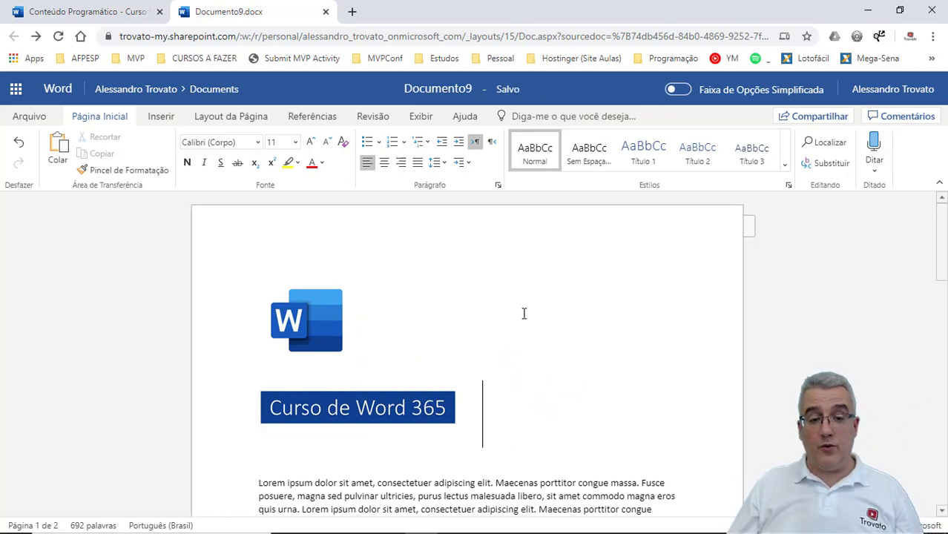
pyautogui.scroll(-1, 524, 313)
pyautogui.scroll(1, 490, 207)
pyautogui.click(373, 116)
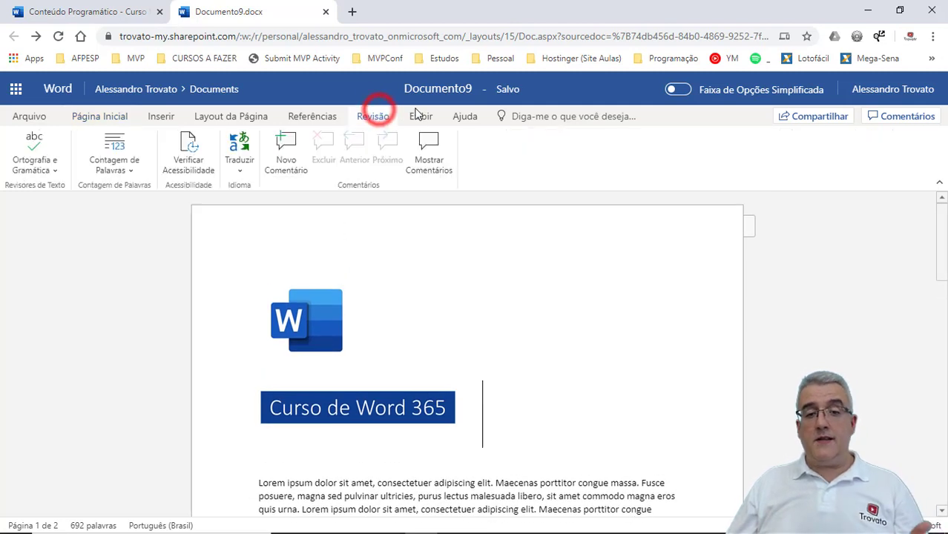
# Step: Lock the Word logo picture's aspect ratio and enlarge it proportionally to 5 cm high by 5.04 cm wide
pyautogui.click(329, 336)
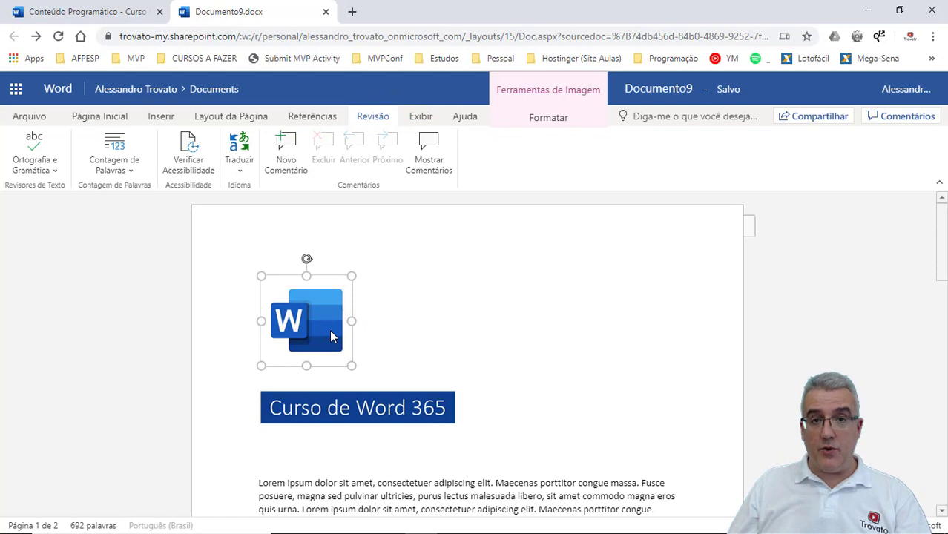
pyautogui.click(555, 119)
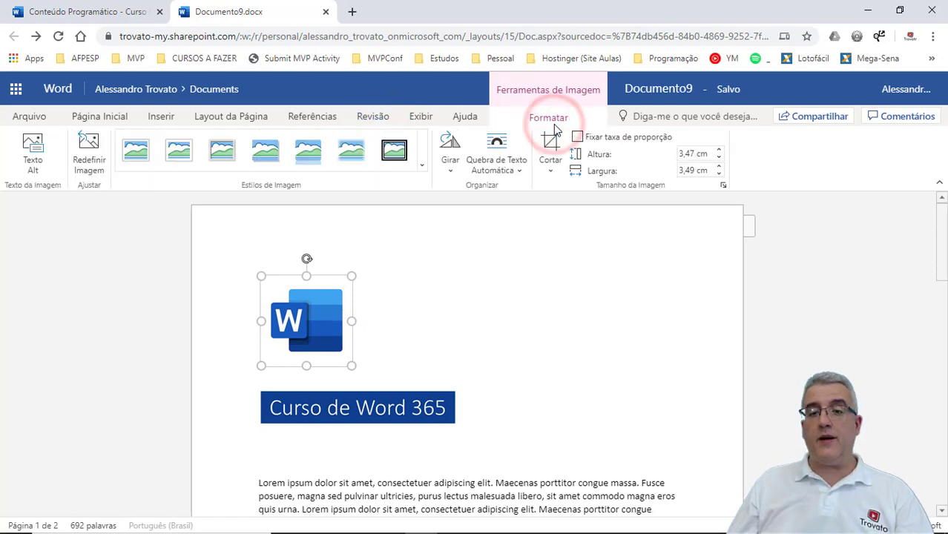
pyautogui.click(627, 141)
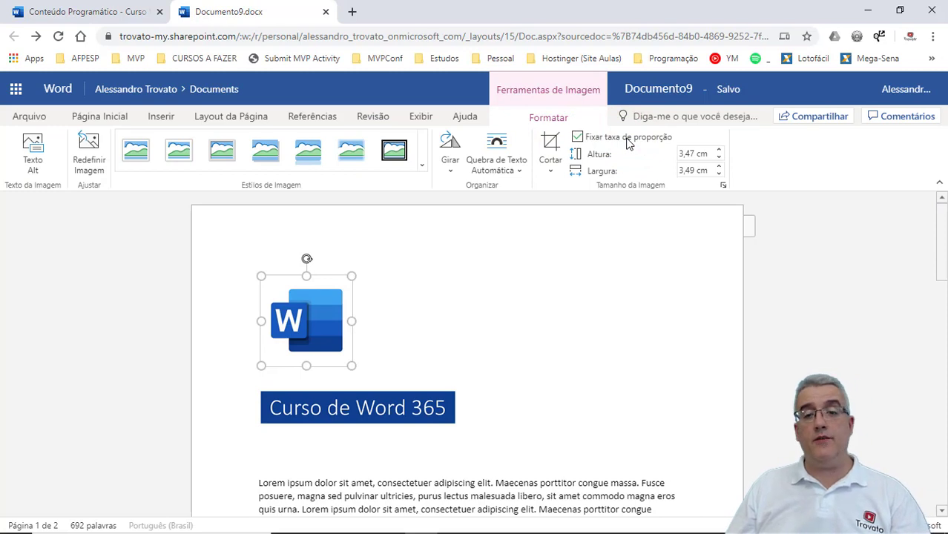
pyautogui.click(720, 150)
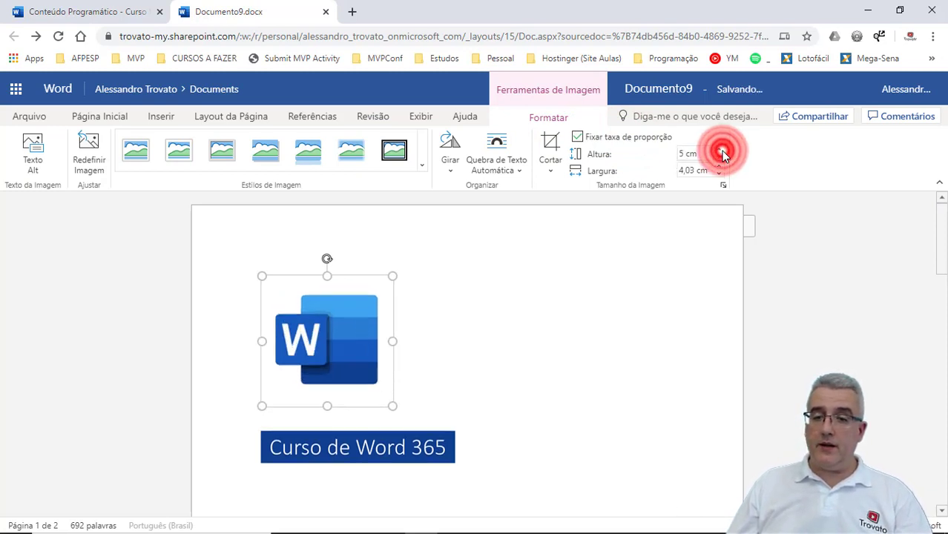
pyautogui.click(719, 157)
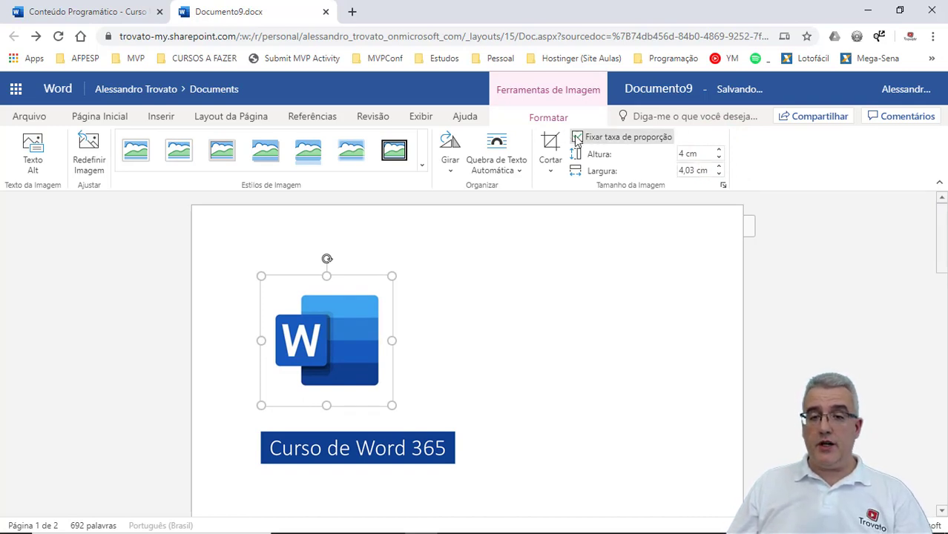
# Step: Unlock the Word logo picture's aspect ratio and reduce only its height to 3 cm
pyautogui.click(578, 138)
pyautogui.click(717, 153)
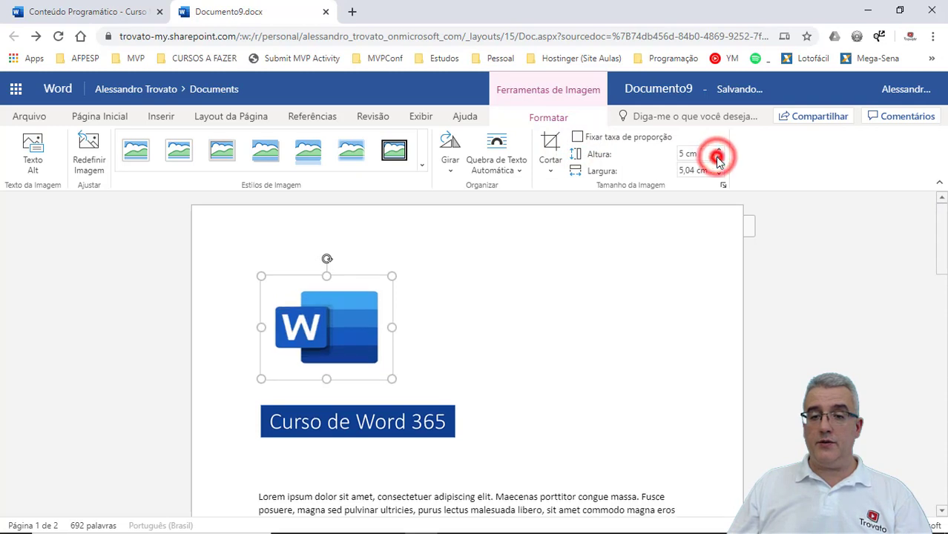
pyautogui.click(717, 158)
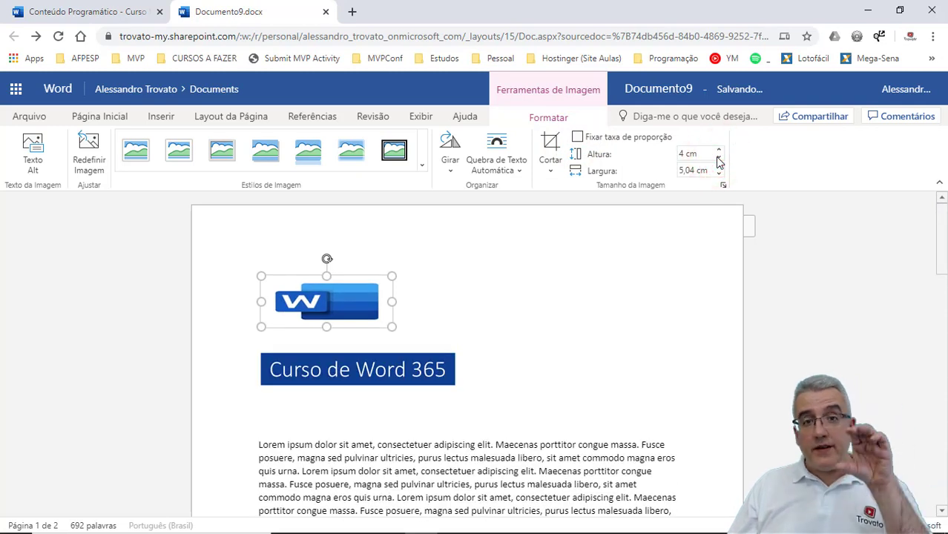
pyautogui.click(719, 158)
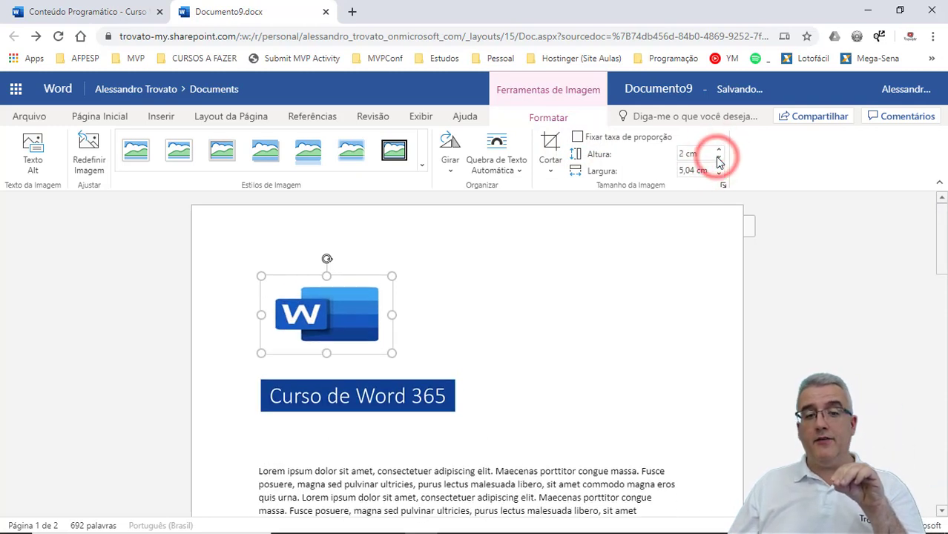
pyautogui.click(719, 158)
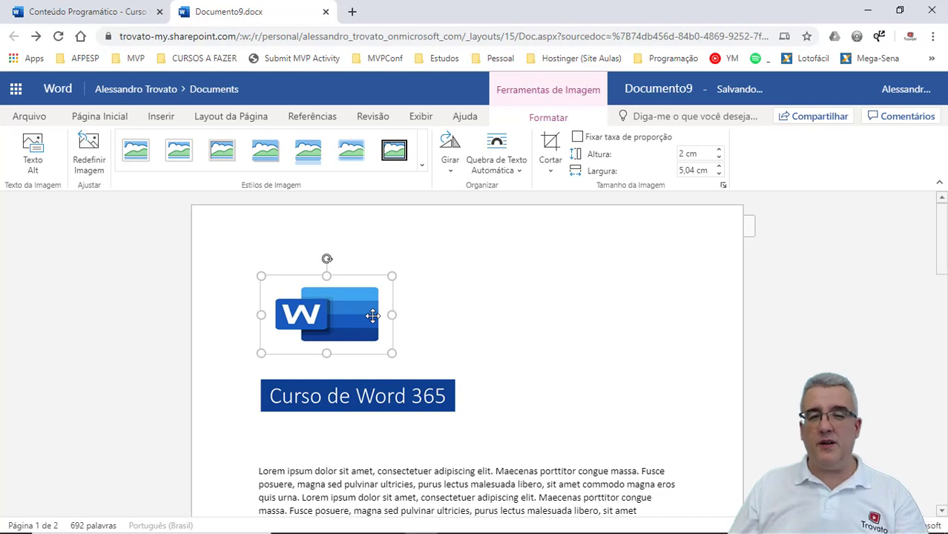
pyautogui.click(519, 290)
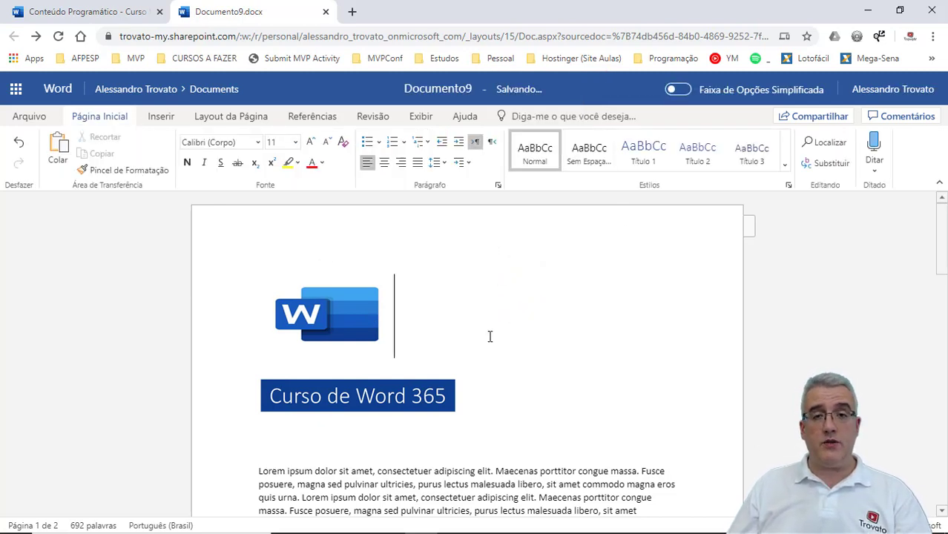
# Step: Try to reset the Word logo picture with Redefinir Imagem
pyautogui.click(359, 322)
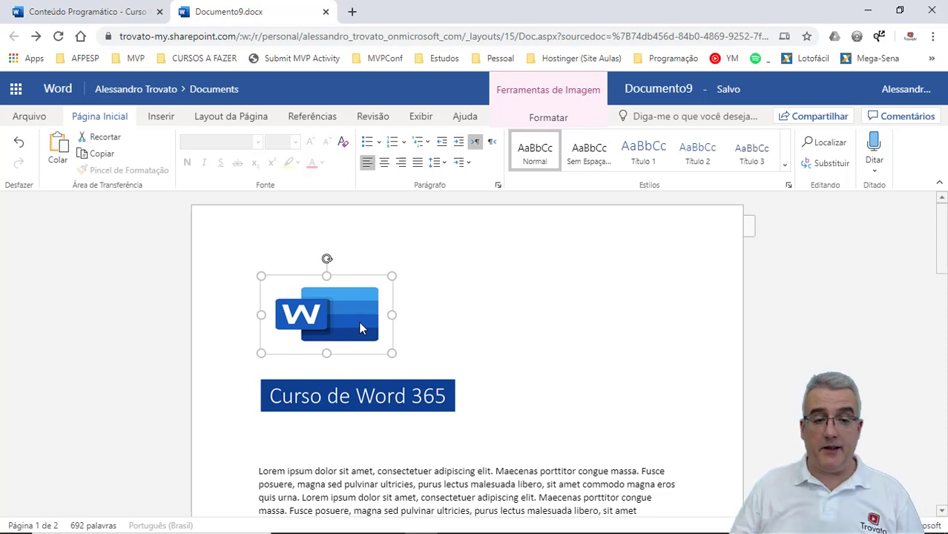
pyautogui.click(549, 117)
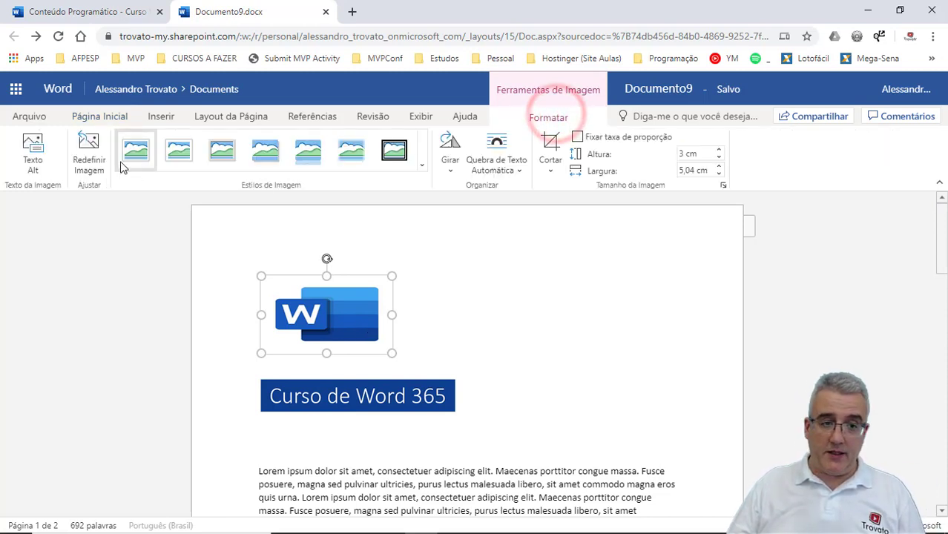
pyautogui.click(91, 154)
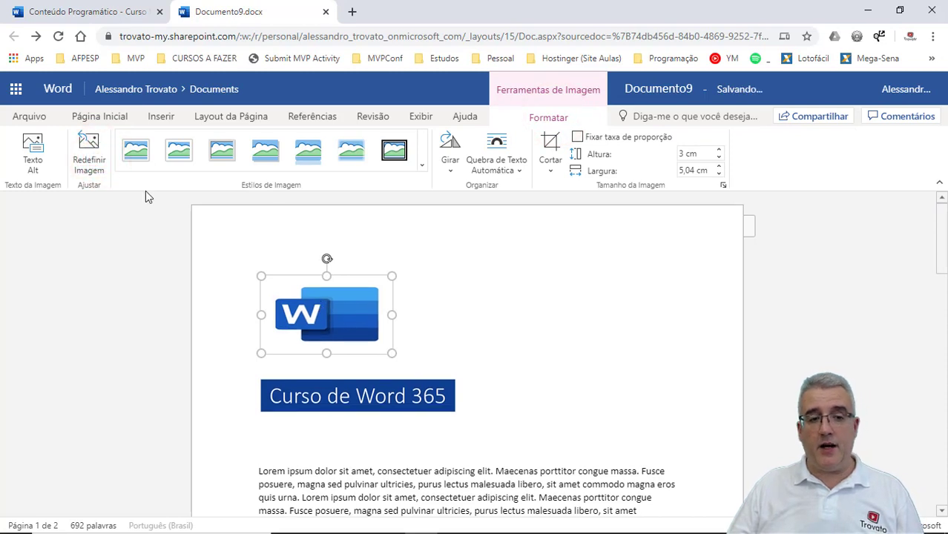
pyautogui.click(85, 152)
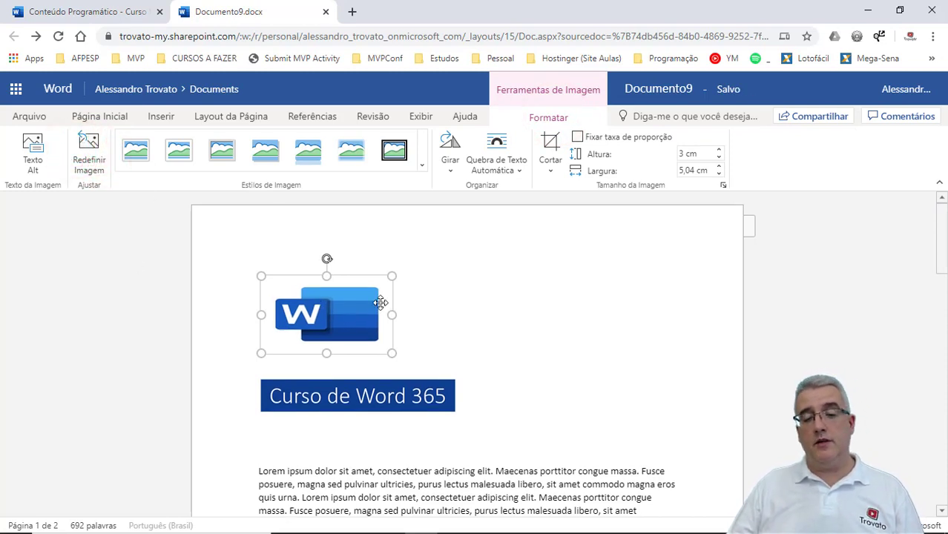
# Step: Extend the Word logo picture's crop area to take in the whole original image and apply the crop
pyautogui.click(338, 315)
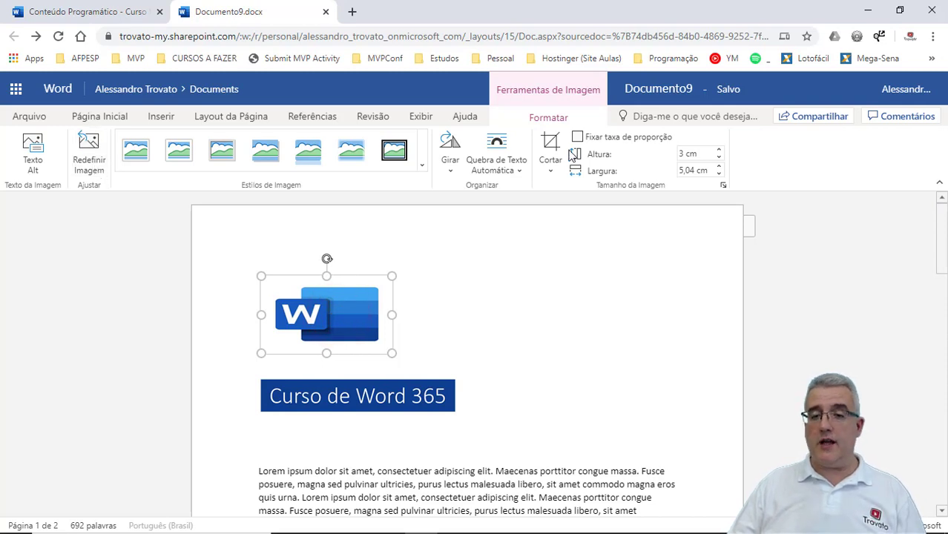
pyautogui.click(550, 157)
pyautogui.click(389, 347)
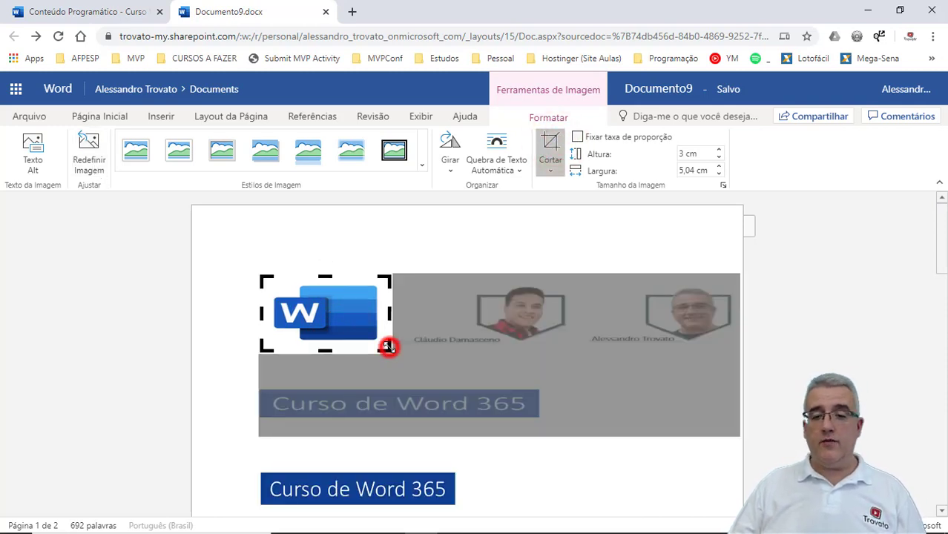
pyautogui.click(616, 353)
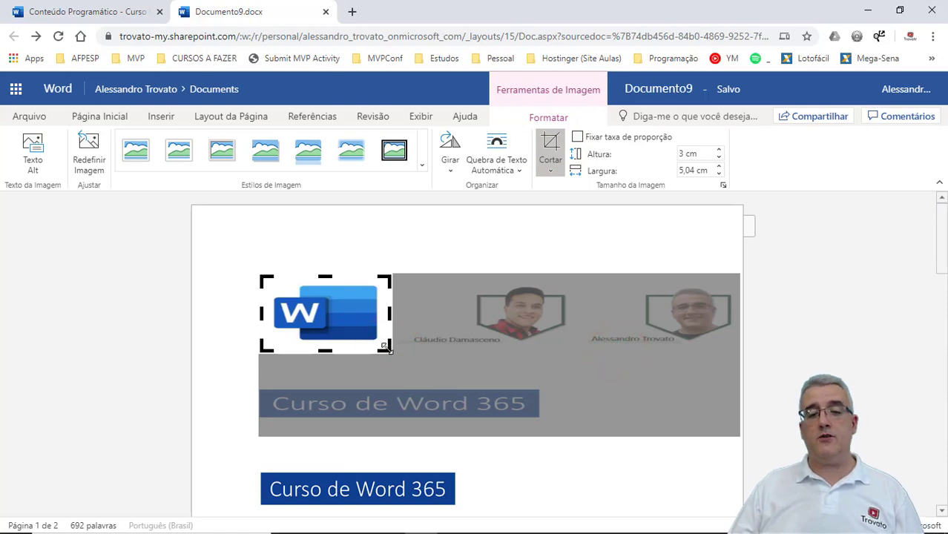
pyautogui.moveTo(389, 349); pyautogui.dragTo(739, 431)
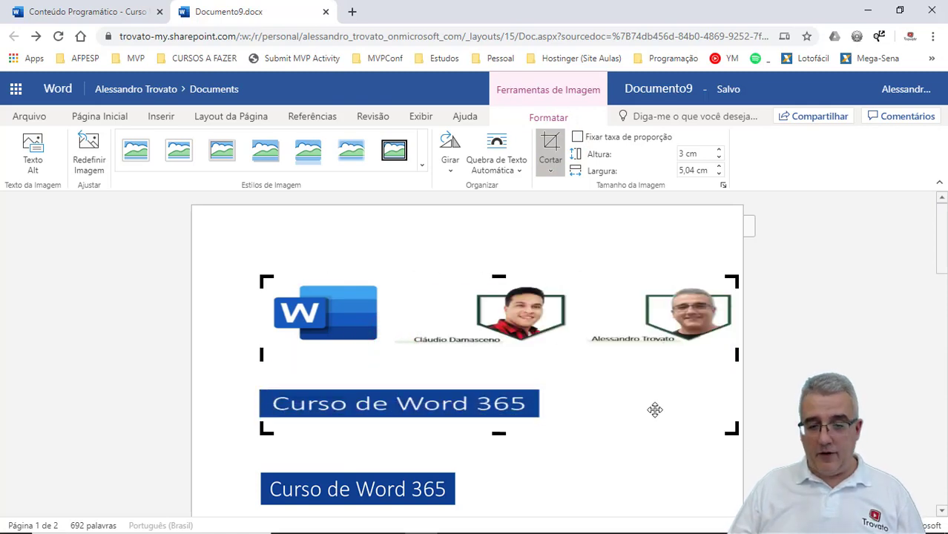
pyautogui.click(620, 483)
# Step: Narrow the uncropped picture by moving its right edge inward, changing only its width
pyautogui.click(520, 324)
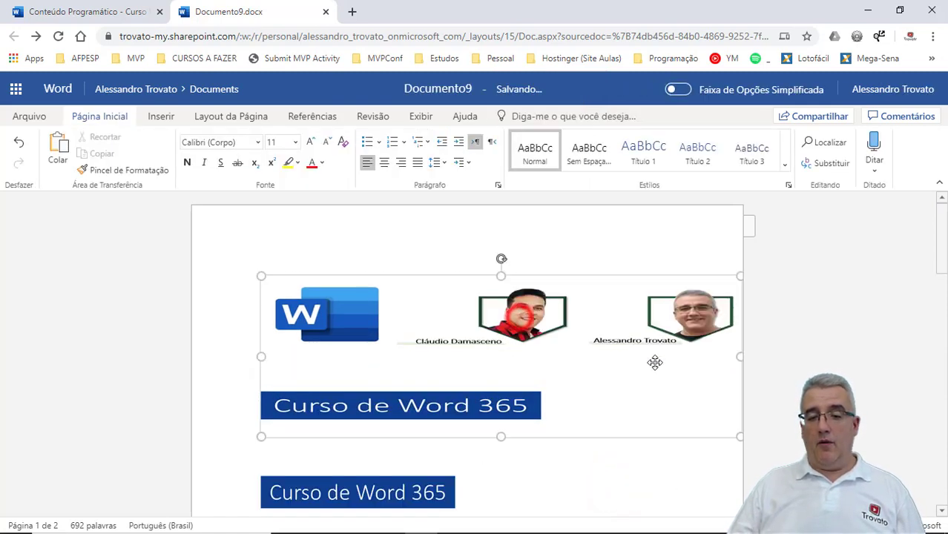
pyautogui.moveTo(739, 357); pyautogui.dragTo(596, 356)
pyautogui.click(627, 358)
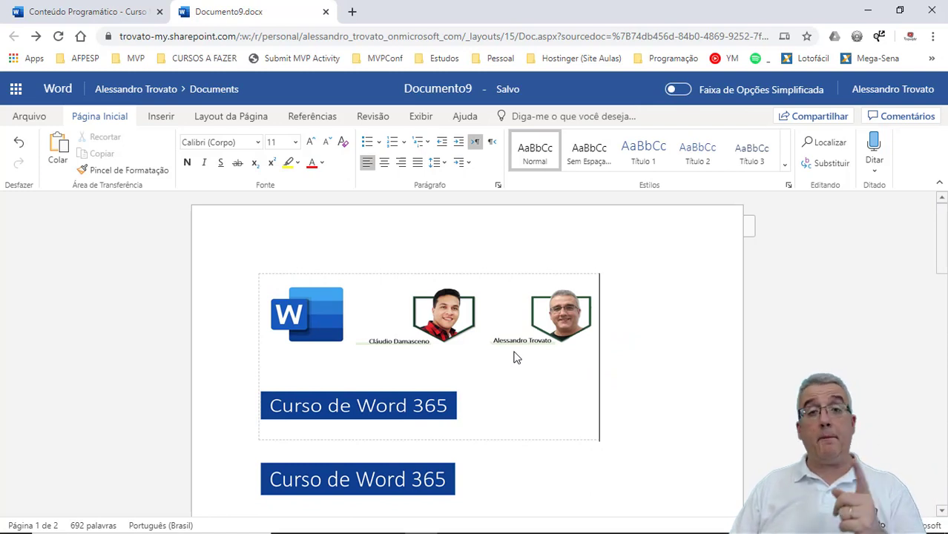
# Step: Delete the large uncropped picture and the Curso de Word 365 banner picture from the start of the document
pyautogui.click(482, 316)
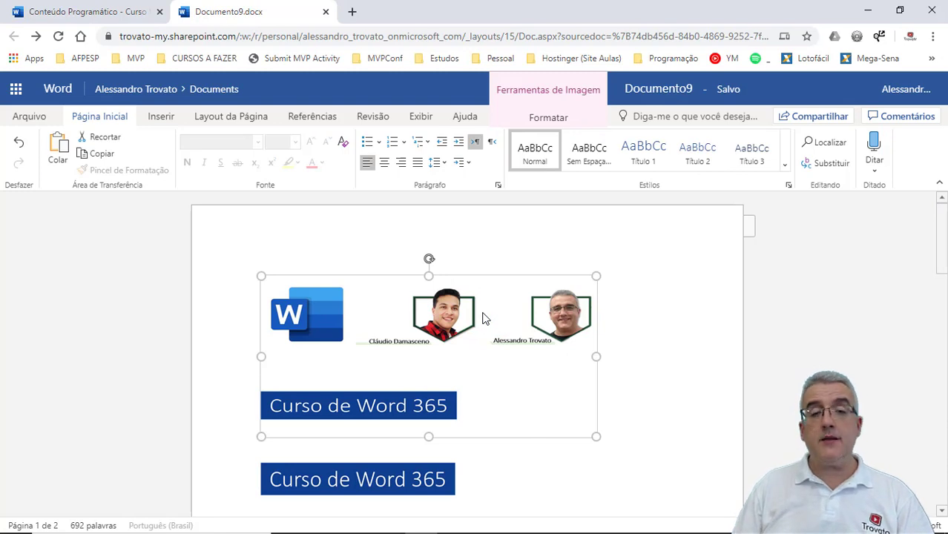
pyautogui.press('Delete')
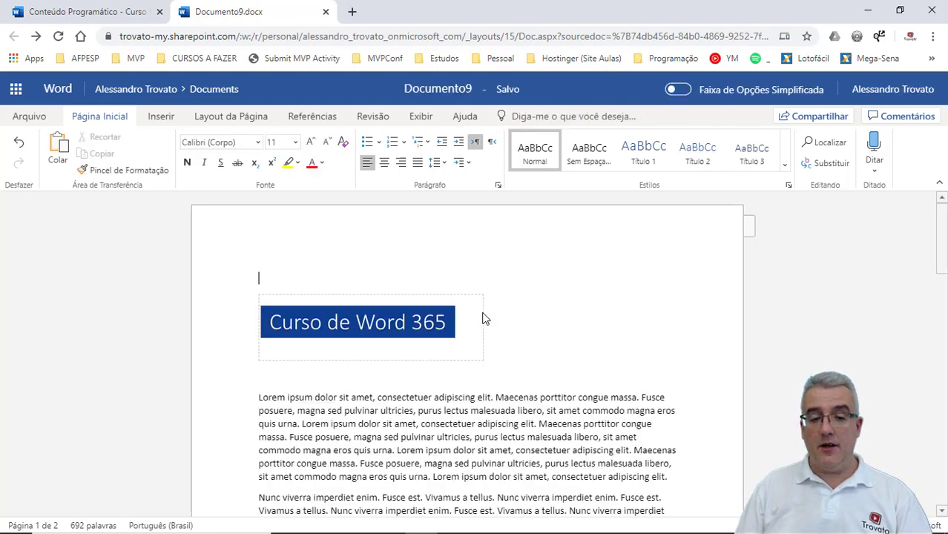
pyautogui.click(403, 313)
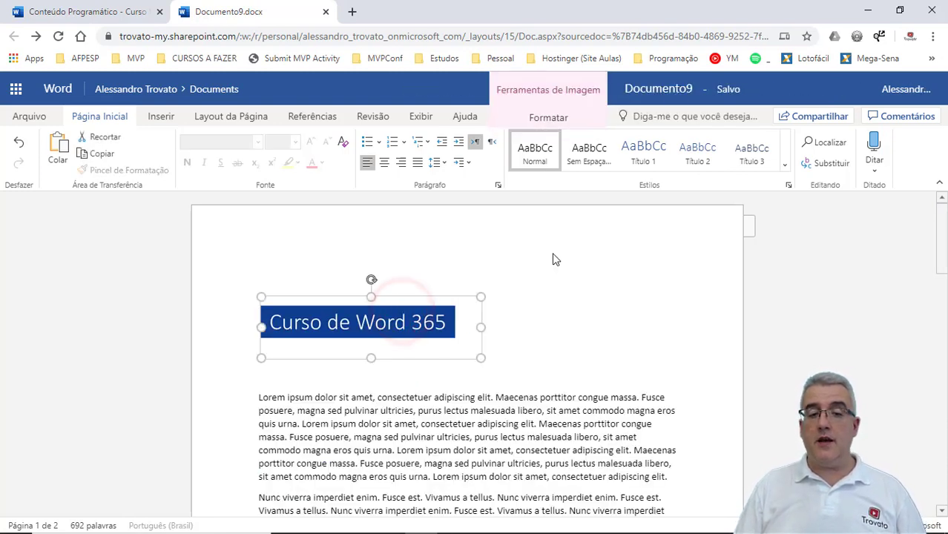
pyautogui.press('Delete')
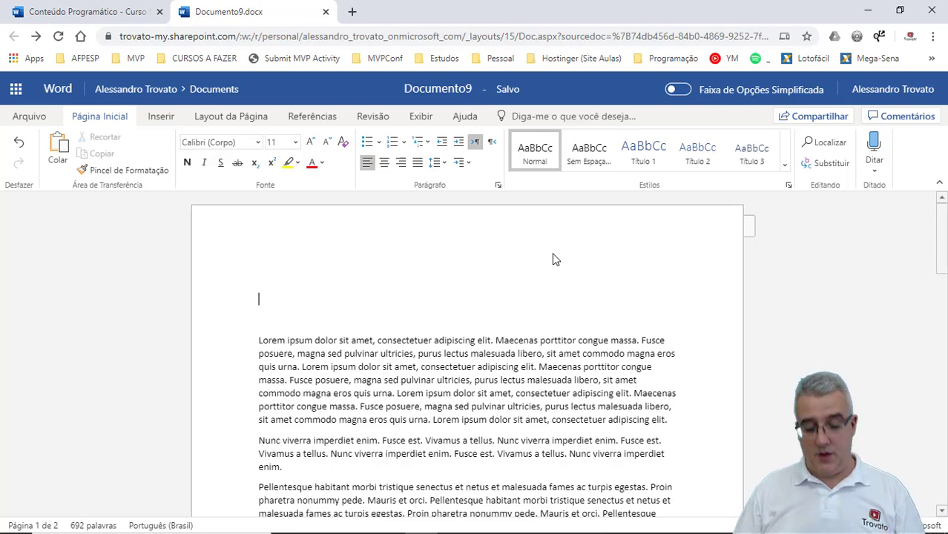
# Step: Put the Curso de Word 365 banner picture back above the first Lorem ipsum paragraph
pyautogui.hotkey('ctrl', 'v')
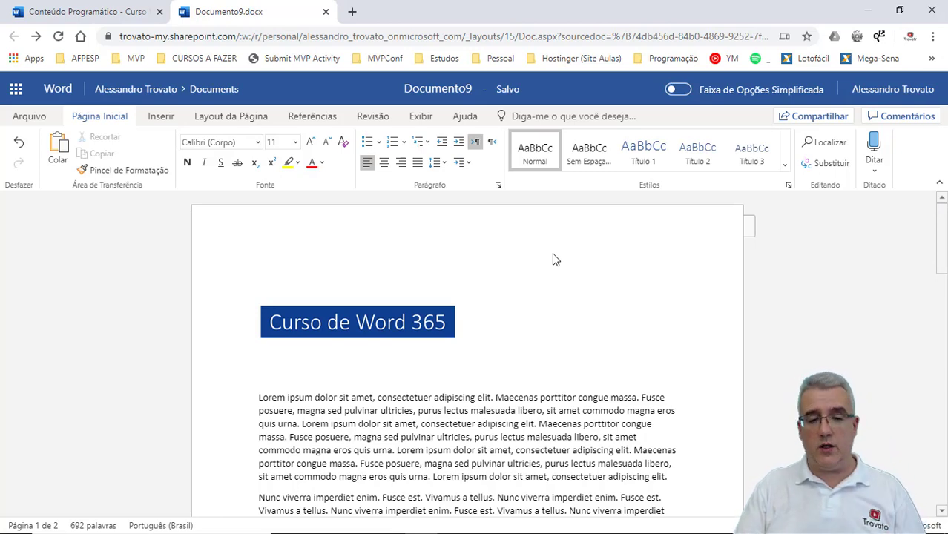
pyautogui.hotkey('ctrl', 'z')
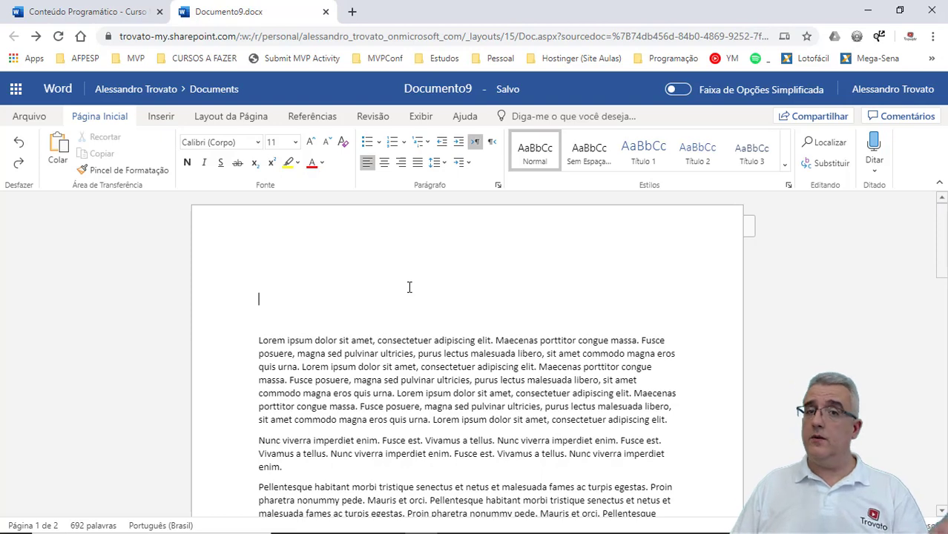
pyautogui.click(455, 311)
pyautogui.click(351, 316)
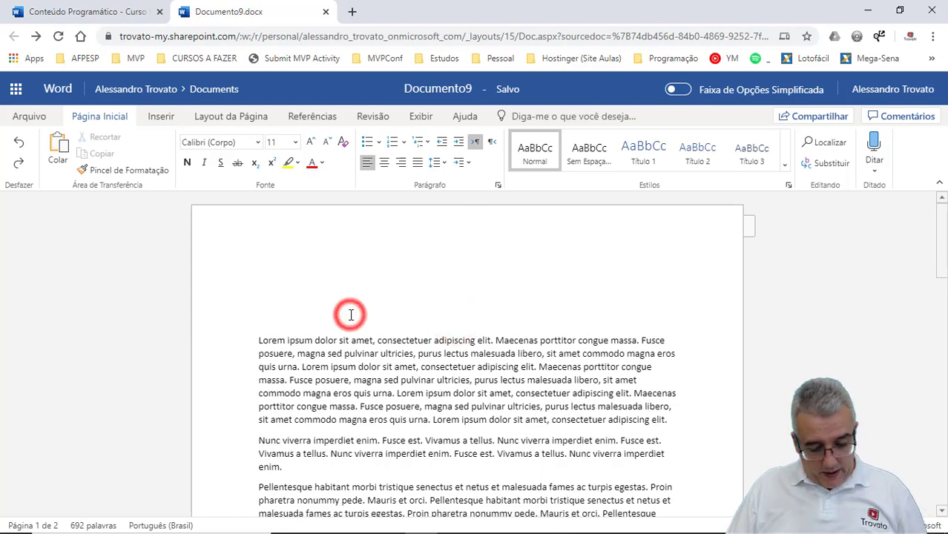
pyautogui.hotkey('ctrl', 'v')
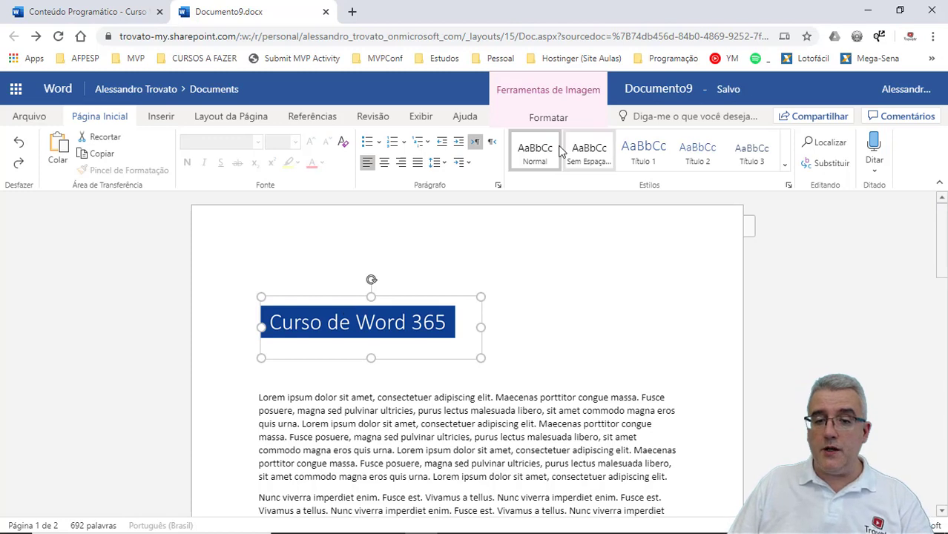
# Step: Open Mais Opções de Corte for the Curso de Word 365 banner and try adjusting its Direita crop value
pyautogui.click(549, 117)
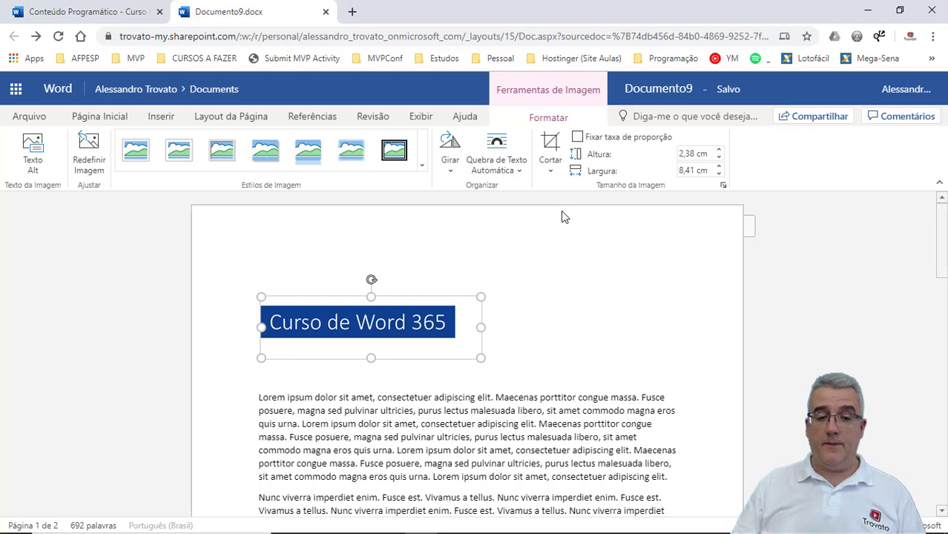
pyautogui.click(549, 171)
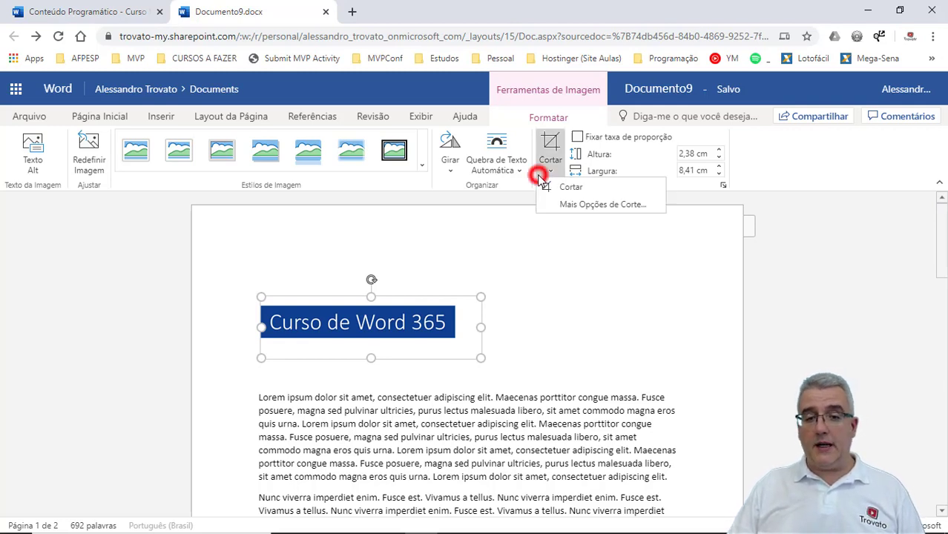
pyautogui.click(573, 208)
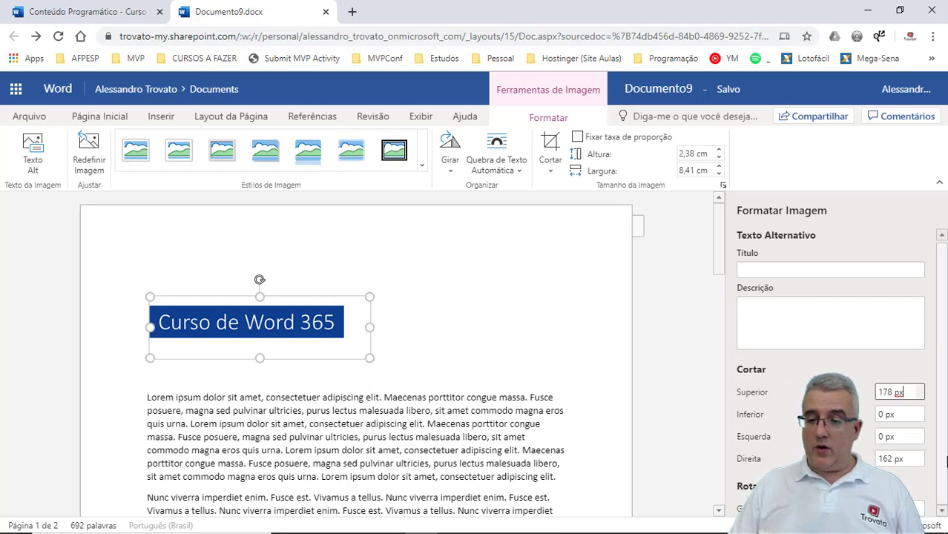
pyautogui.click(902, 458)
pyautogui.write('15')
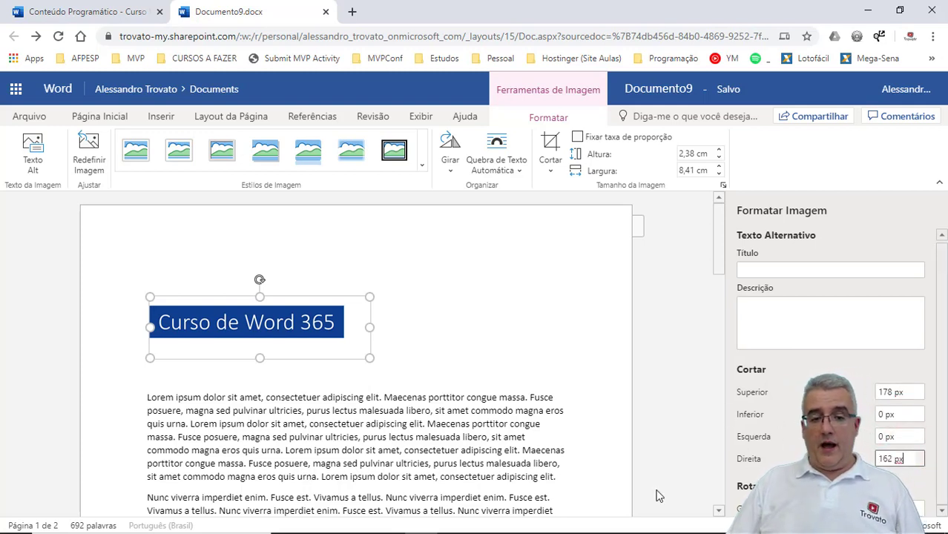
pyautogui.press('Tab')
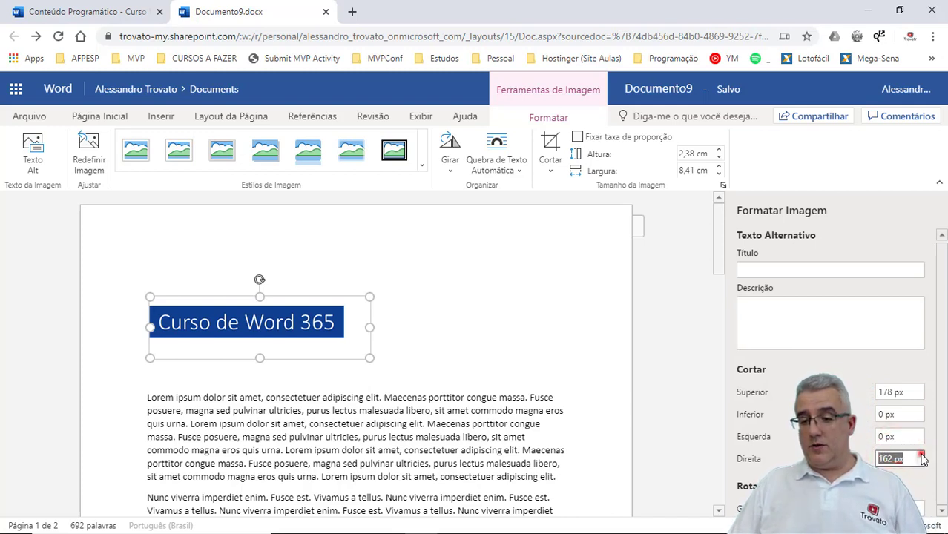
pyautogui.click(922, 457)
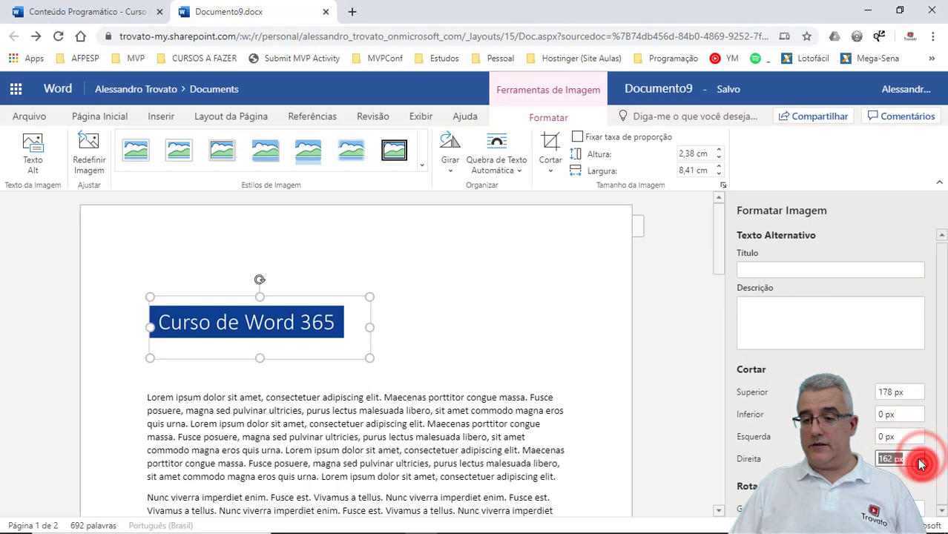
# Step: Delete the Curso de Word 365 banner picture and close the Formatar Imagem settings
pyautogui.click(397, 291)
pyautogui.click(289, 320)
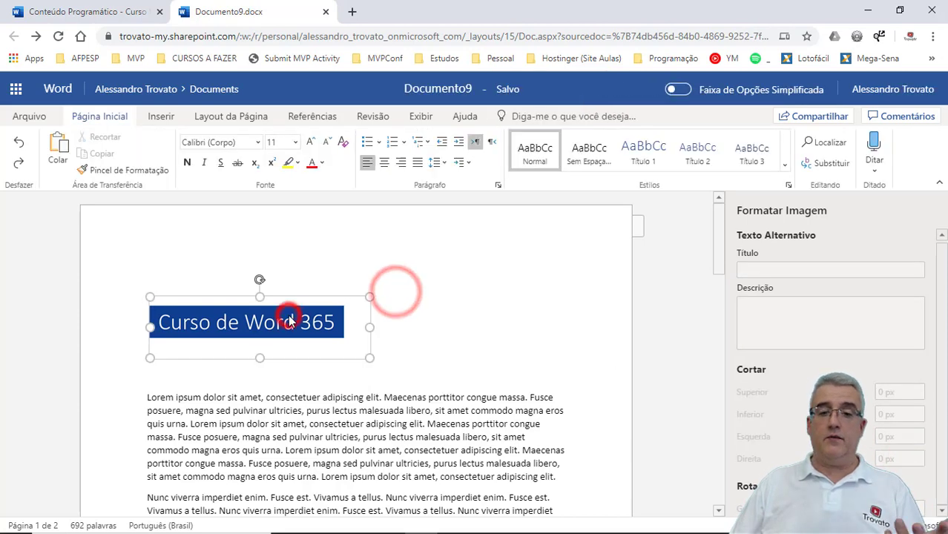
pyautogui.press('Delete')
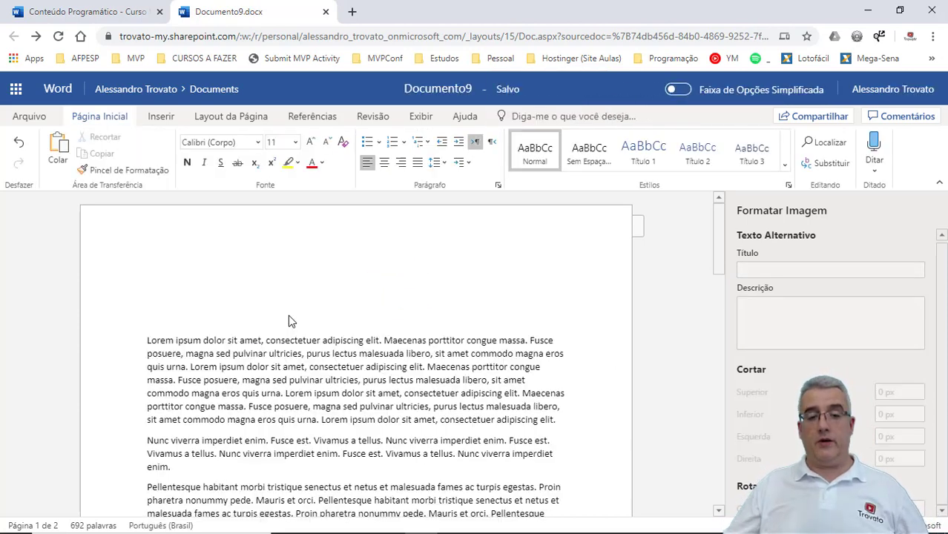
pyautogui.click(938, 207)
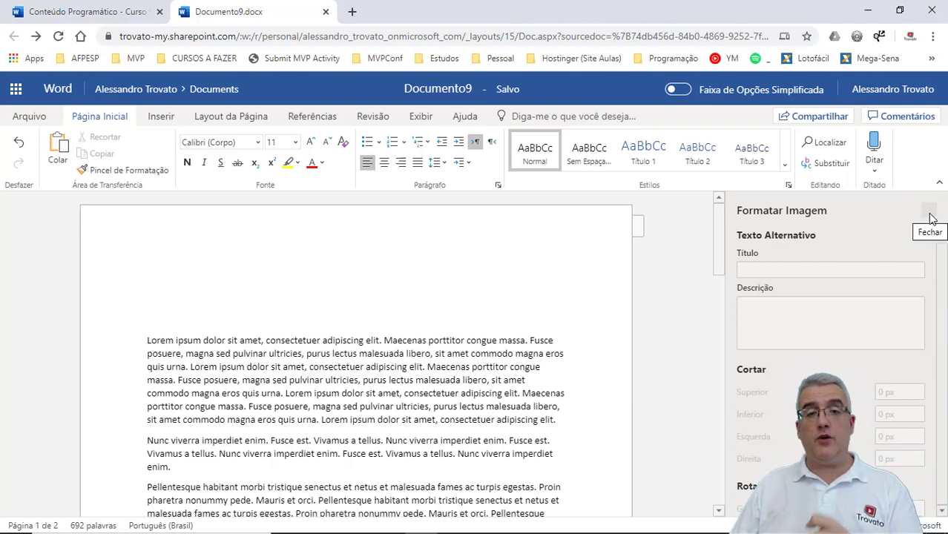
pyautogui.click(930, 214)
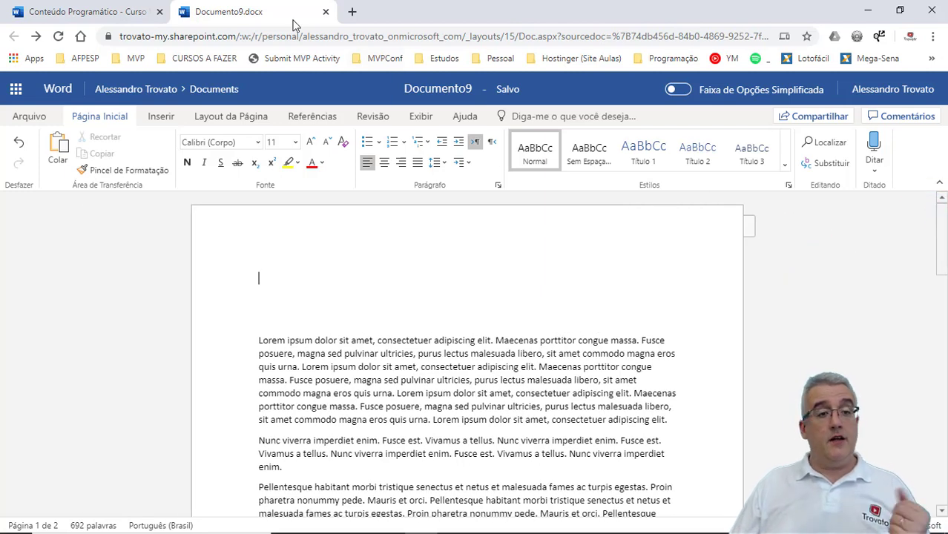
# Step: Close Documento9.docx and review the image and table lessons at the end of the Conteúdo Programático outline
pyautogui.click(313, 298)
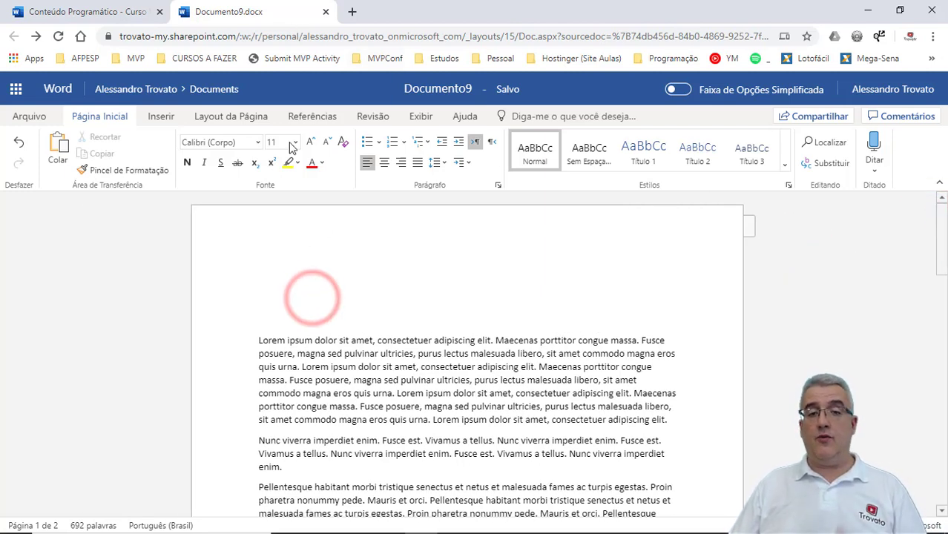
pyautogui.click(324, 13)
pyautogui.click(419, 252)
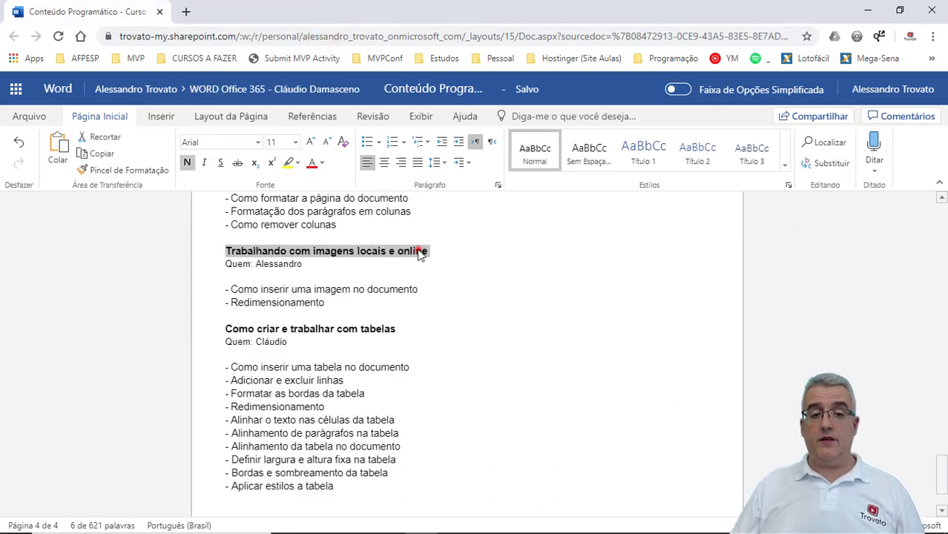
pyautogui.click(373, 323)
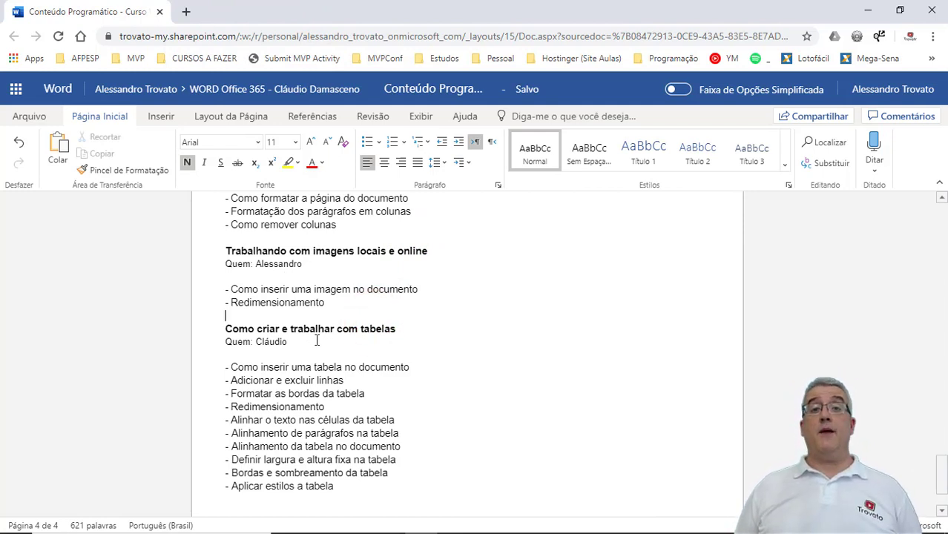
pyautogui.scroll(-3, 324, 342)
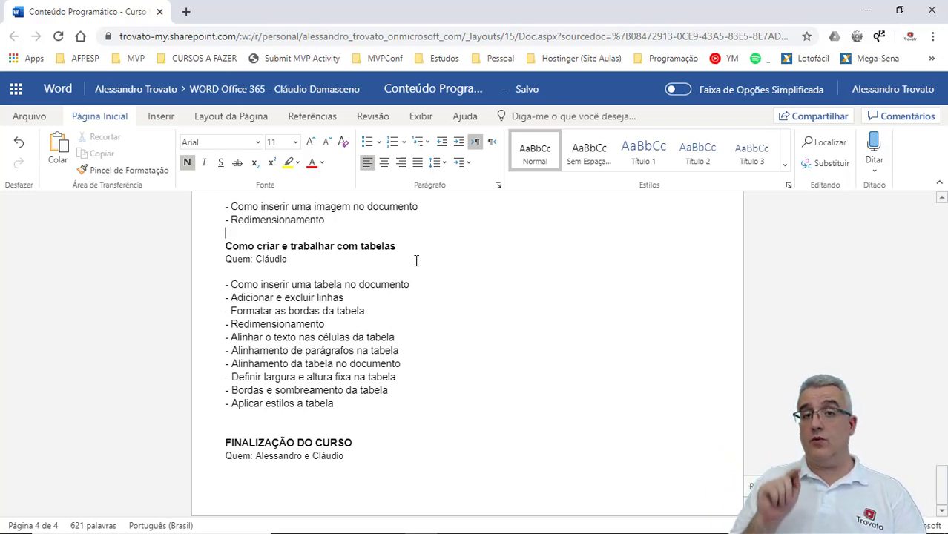
# Step: Switch the Conteúdo Programático document to Faixa de Opções Simplificada and look over its viewing and home commands
pyautogui.click(680, 90)
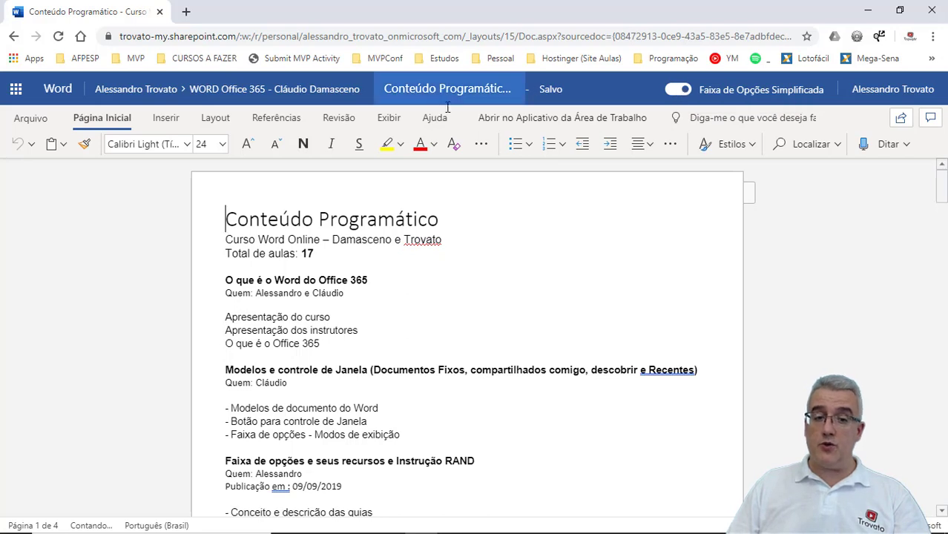
pyautogui.click(392, 119)
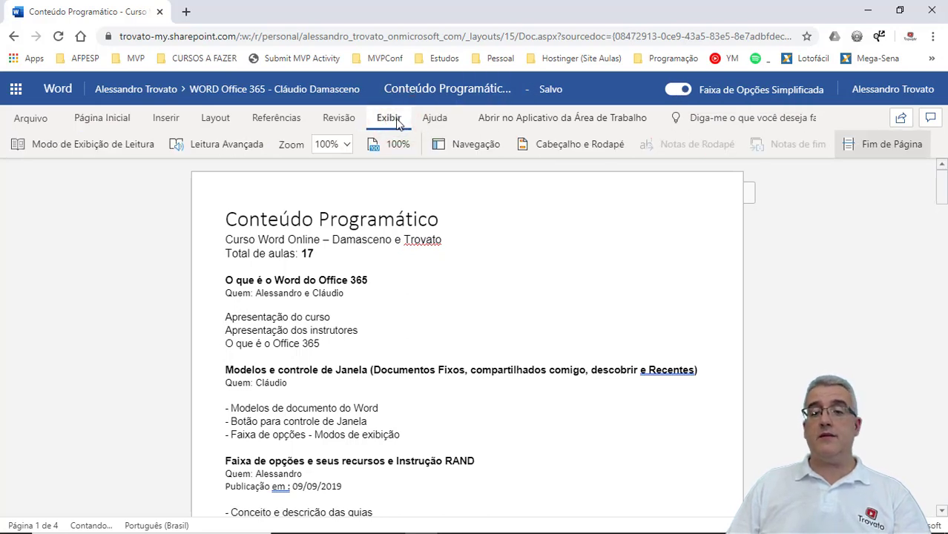
pyautogui.click(717, 223)
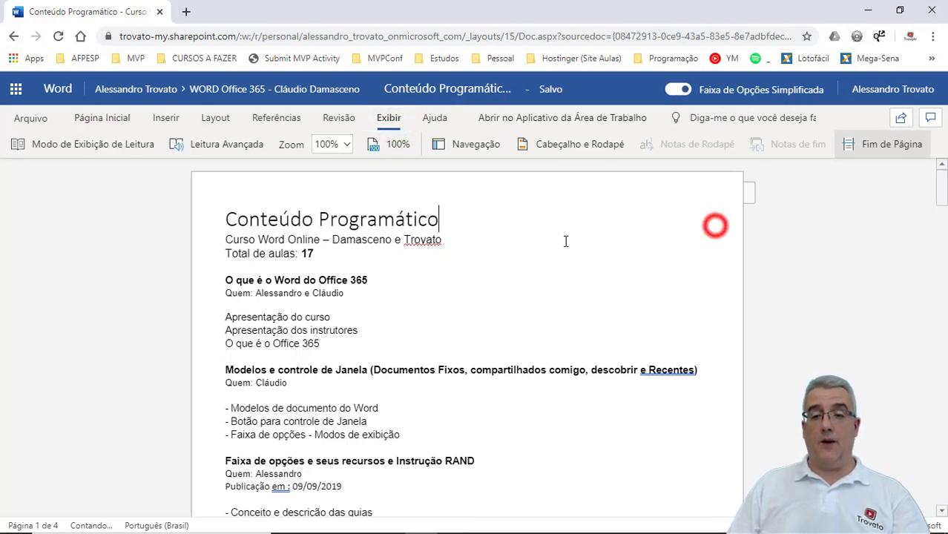
pyautogui.click(117, 124)
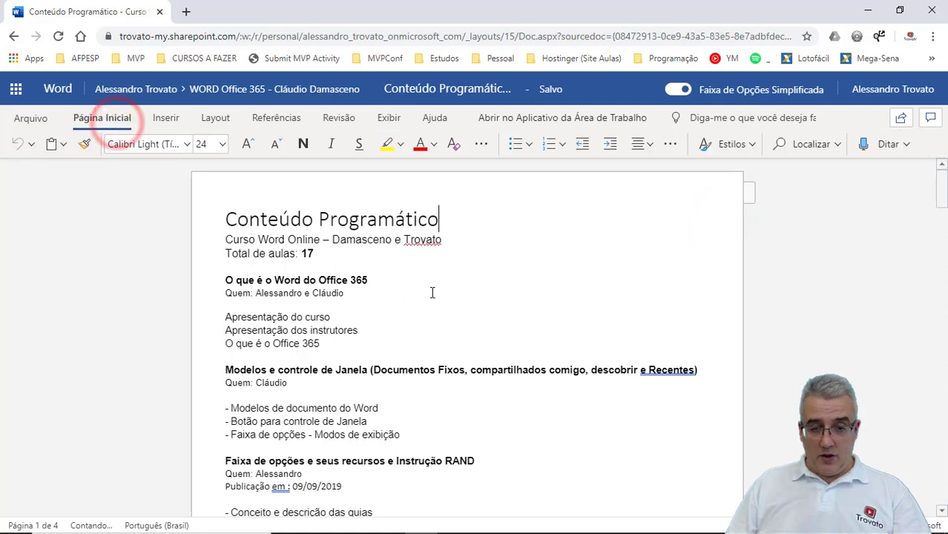
pyautogui.scroll(-2, 358, 356)
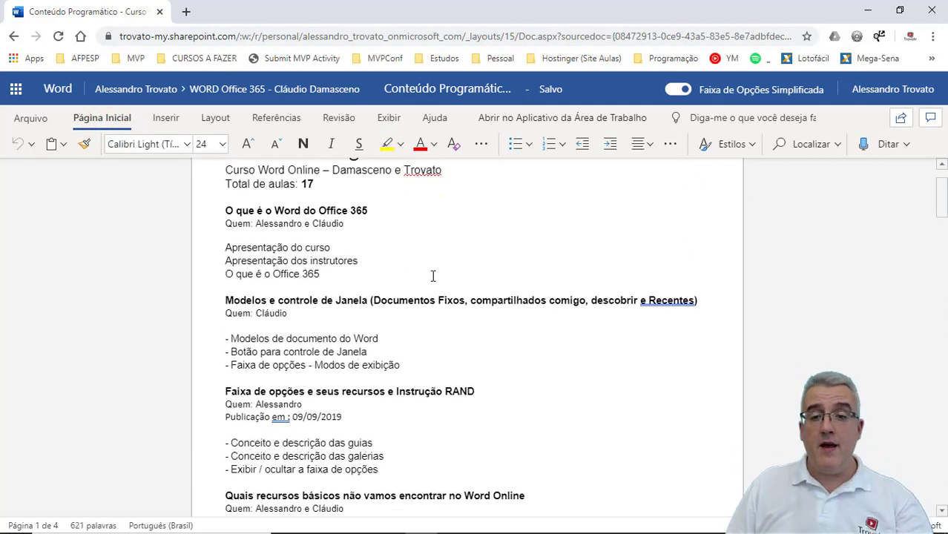
pyautogui.click(411, 21)
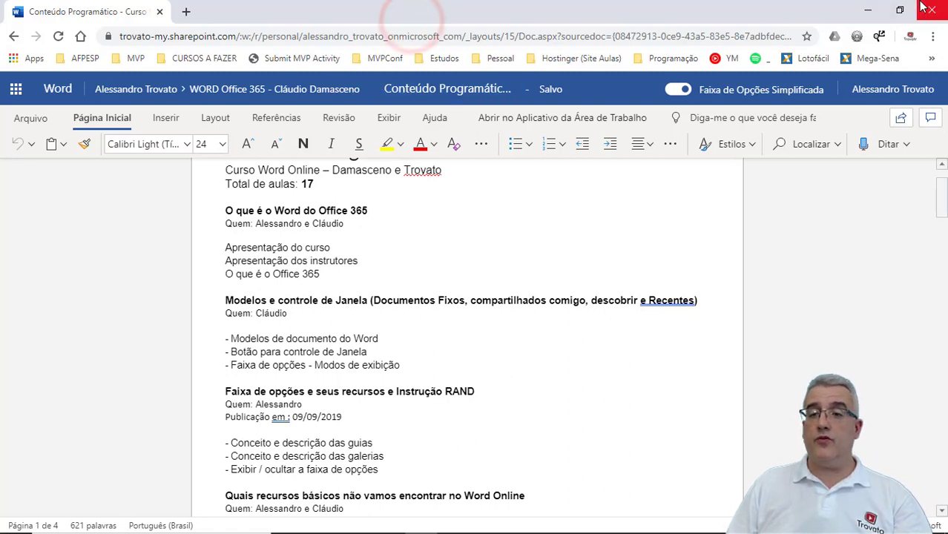